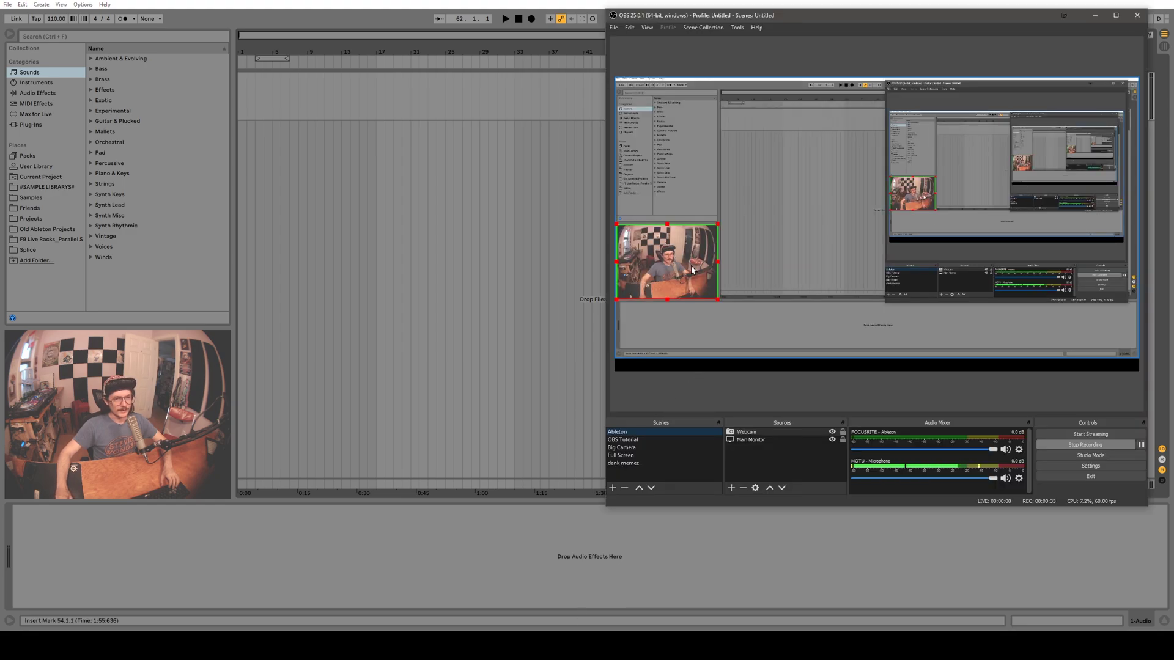
# Step: Toggle the Webcam source off and back on in the Ableton scene, and switch to the OBS Tutorial scene
pyautogui.click(832, 433)
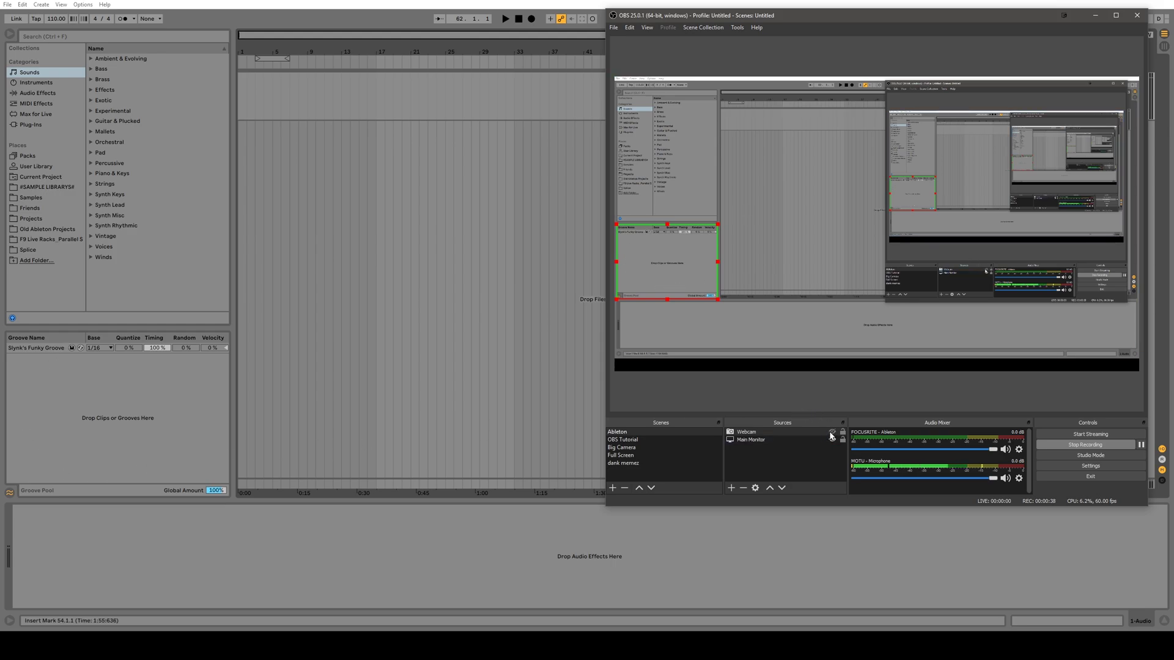
pyautogui.click(831, 432)
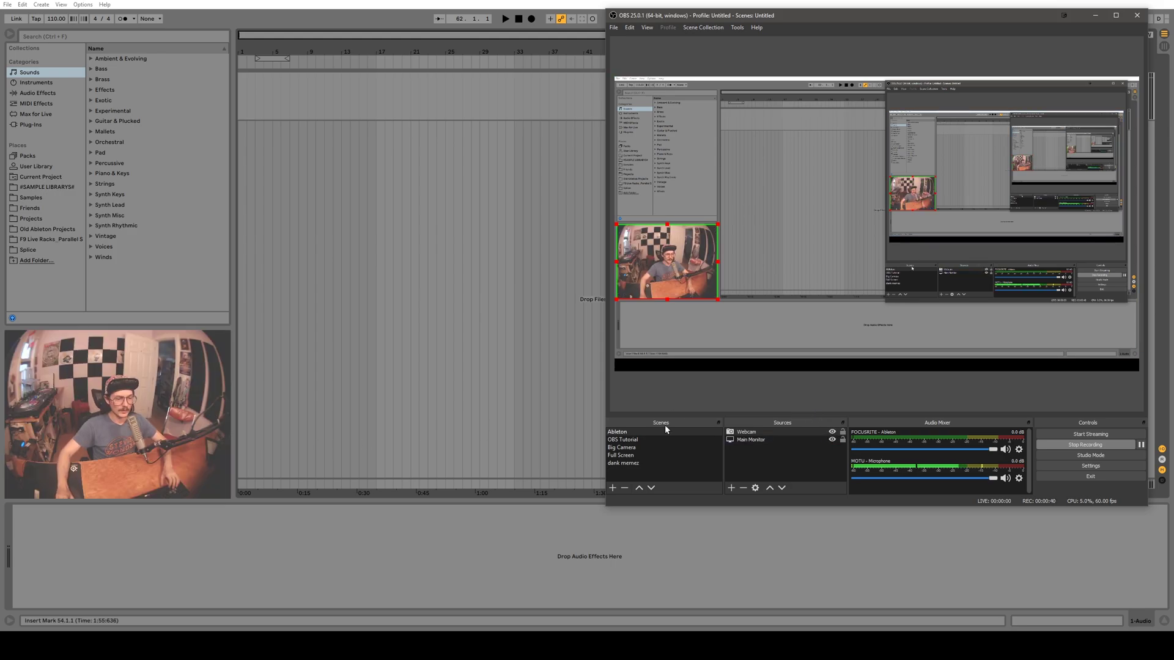
pyautogui.click(643, 447)
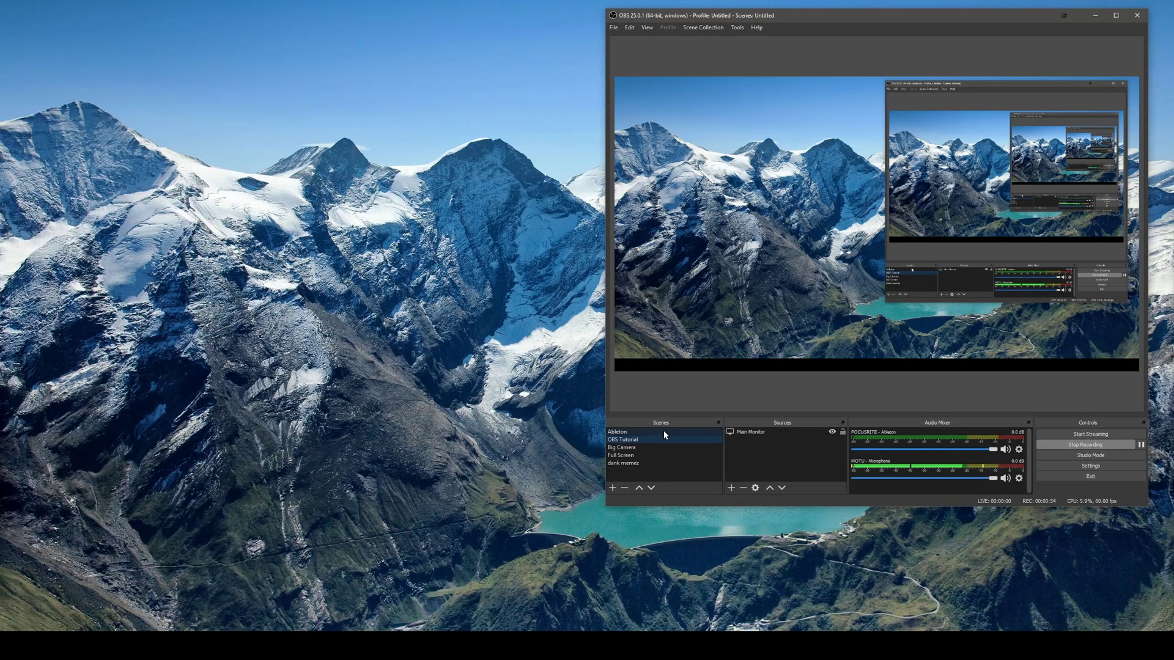
# Step: Add a new image source with the angry cartoon sausage picture and move it slightly right on the canvas
pyautogui.click(776, 454)
pyautogui.click(748, 433)
pyautogui.click(731, 488)
pyautogui.click(763, 393)
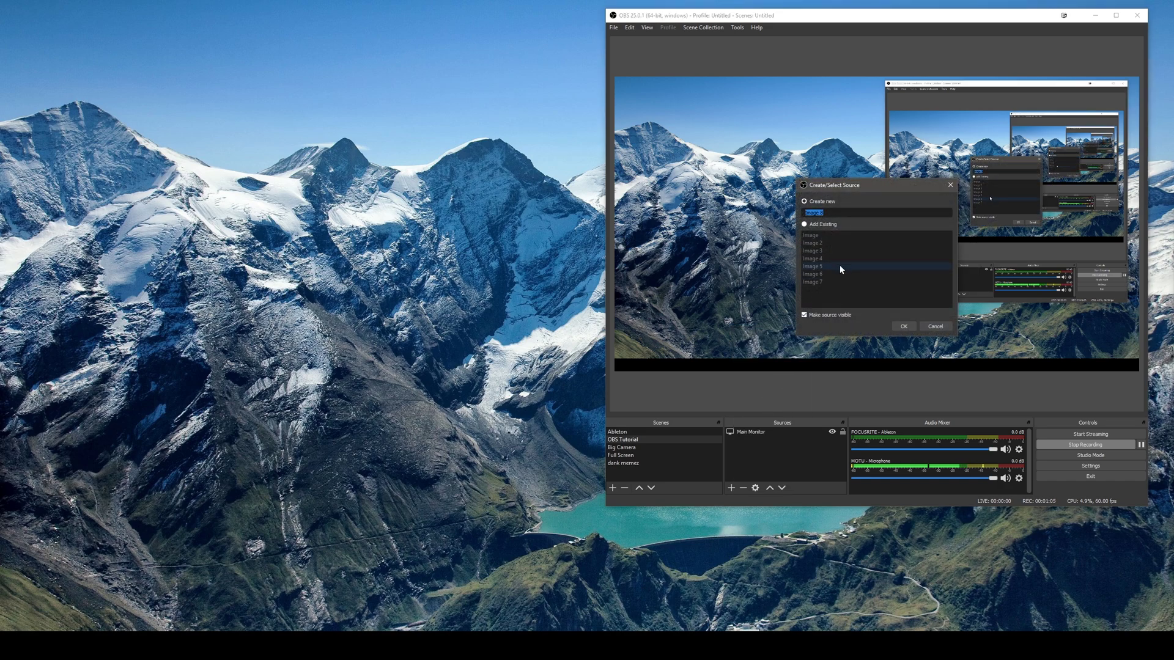
pyautogui.click(903, 326)
pyautogui.click(1007, 320)
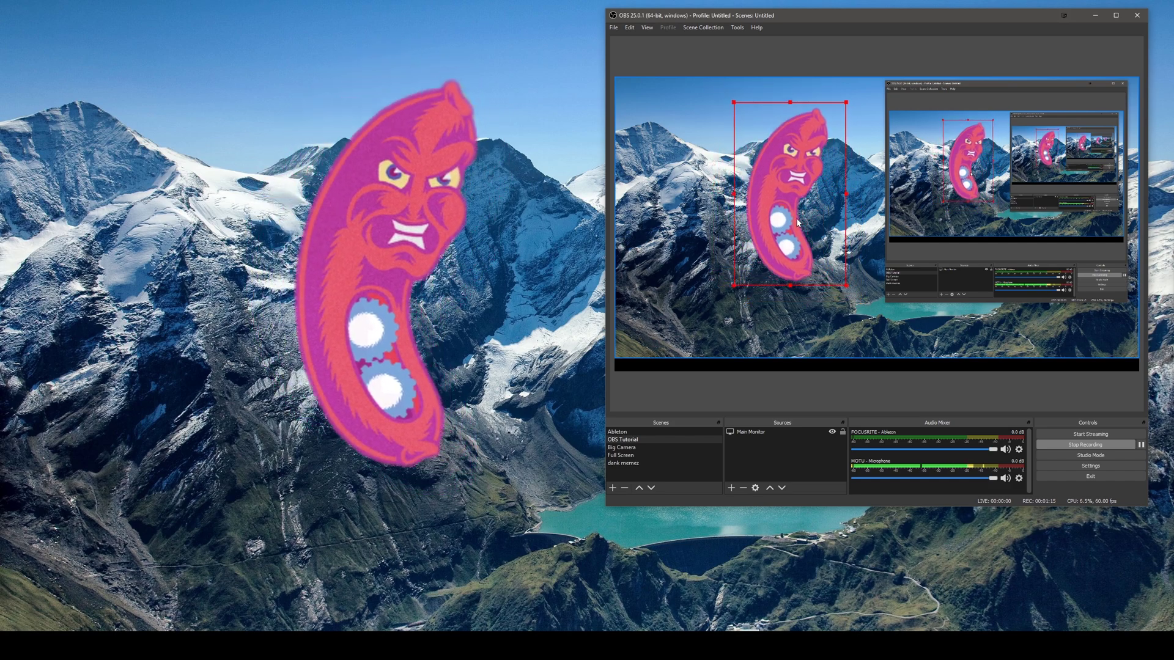
pyautogui.moveTo(797, 223); pyautogui.dragTo(828, 221)
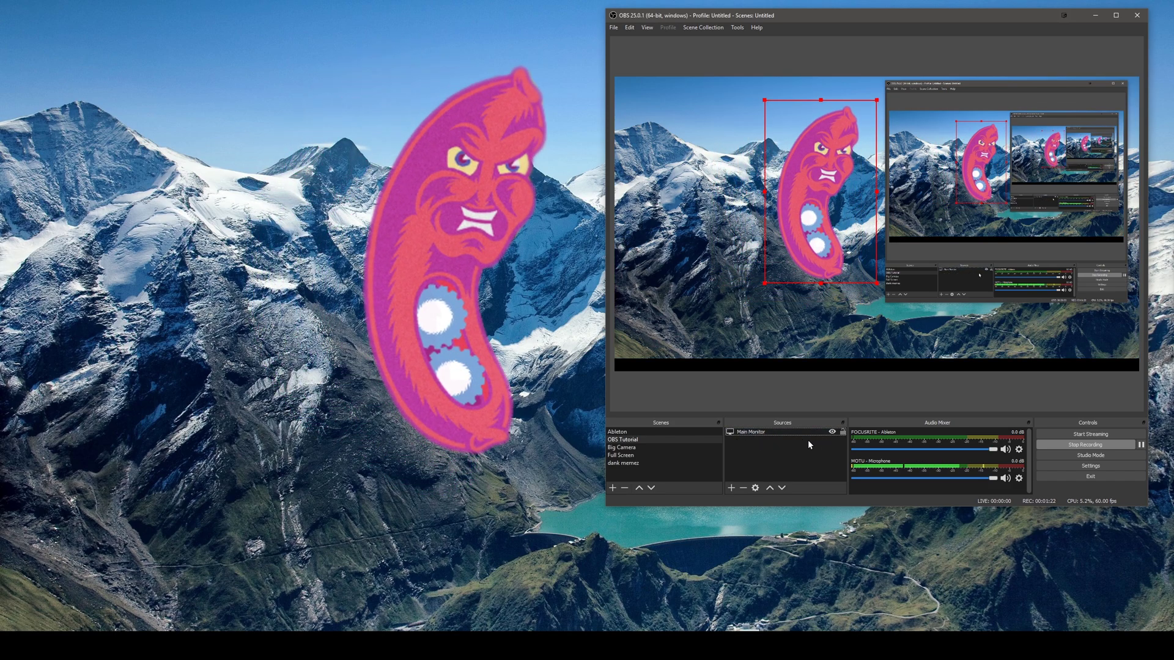
# Step: Hide and show the new image source in the OBS Tutorial scene and view its available source options
pyautogui.click(625, 441)
pyautogui.click(761, 432)
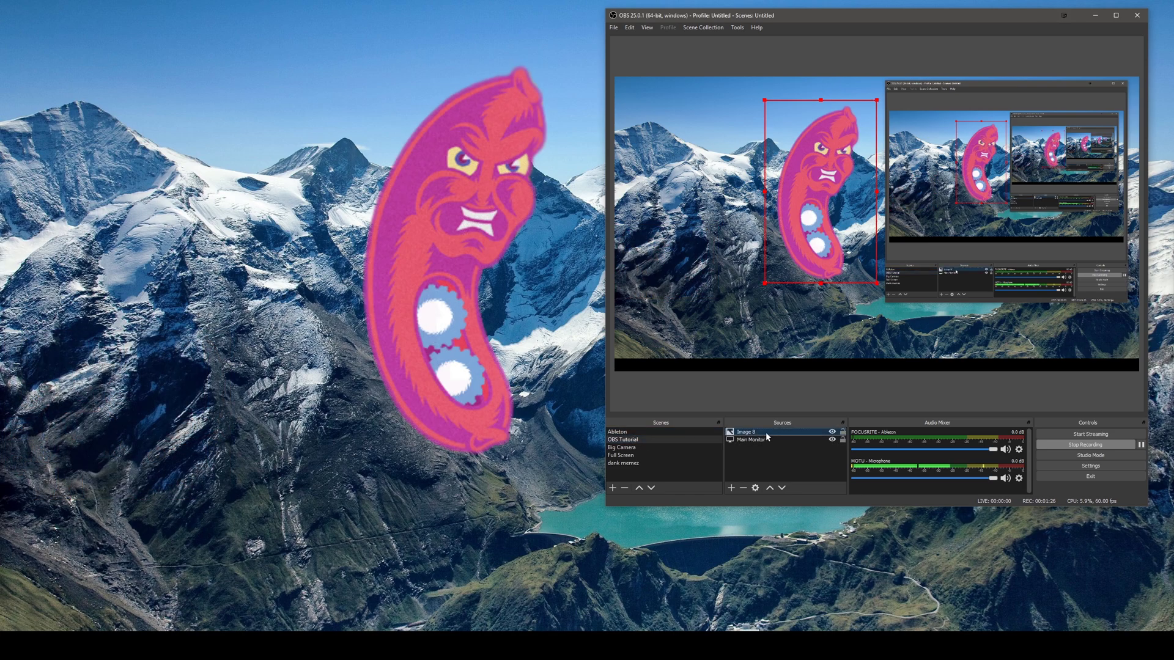
pyautogui.click(833, 432)
pyautogui.click(832, 432)
pyautogui.rightClick(773, 433)
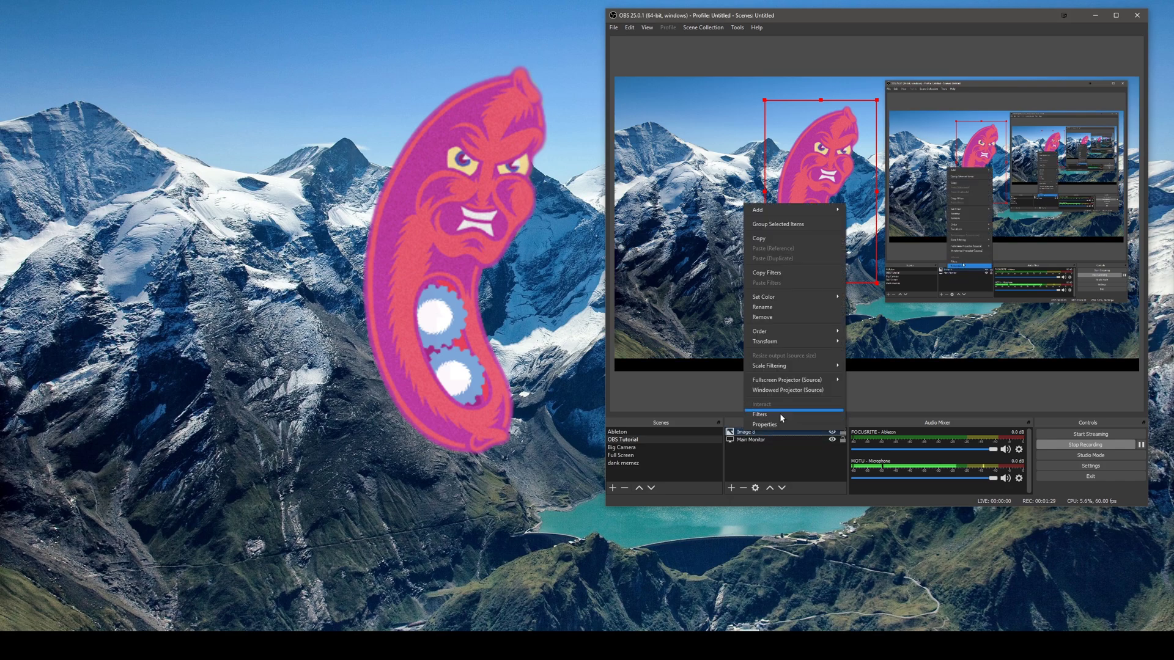
pyautogui.click(771, 458)
# Step: Add the existing Webcam source to the OBS Tutorial scene as a video capture device
pyautogui.click(731, 488)
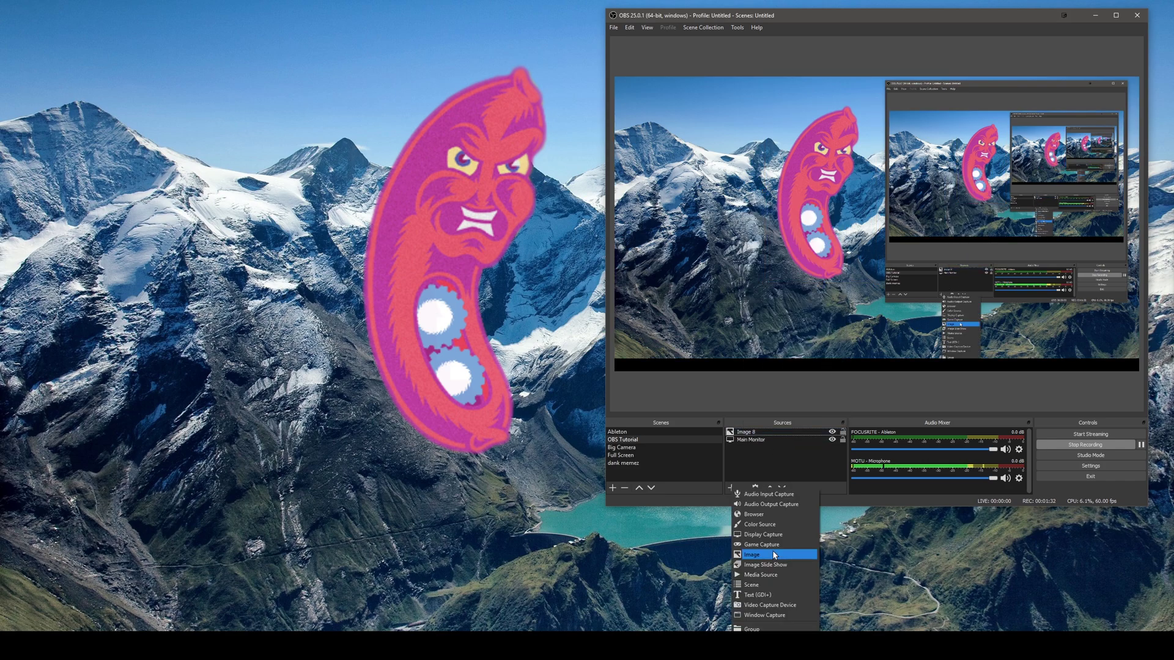
pyautogui.click(782, 605)
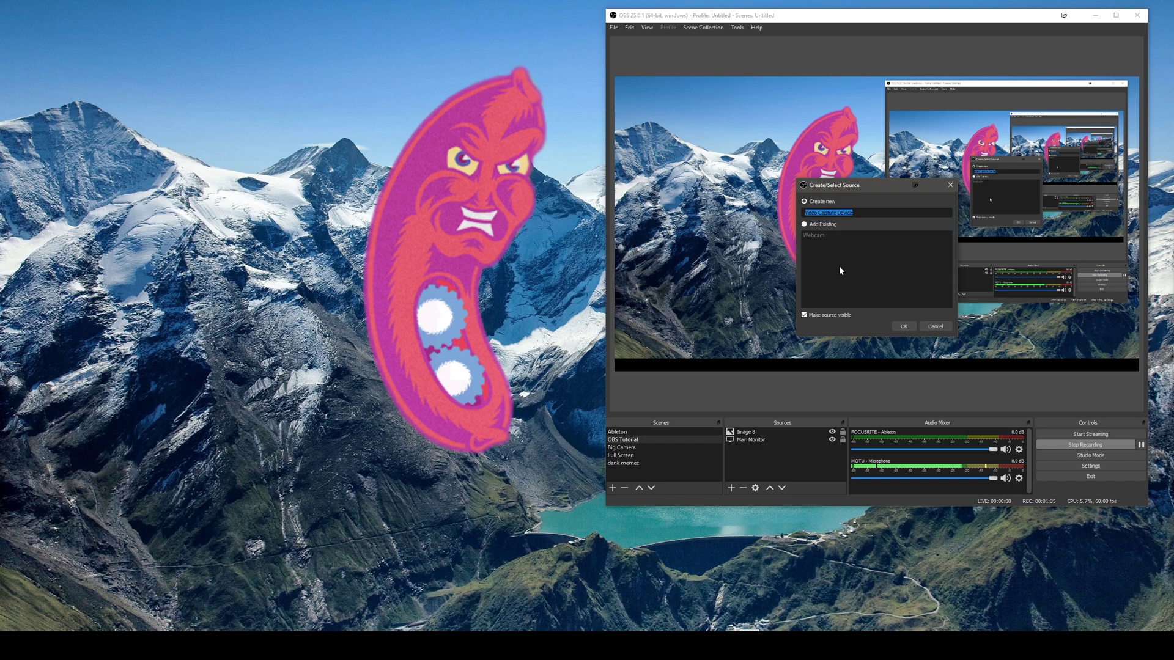
pyautogui.click(804, 224)
pyautogui.click(814, 233)
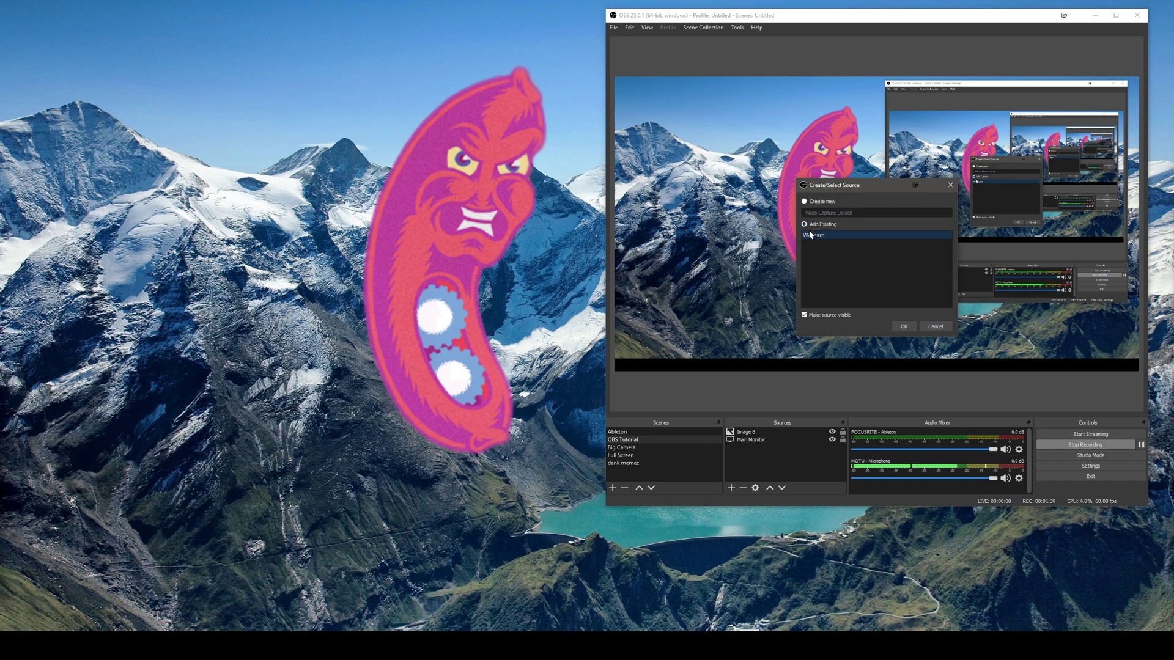
pyautogui.click(904, 326)
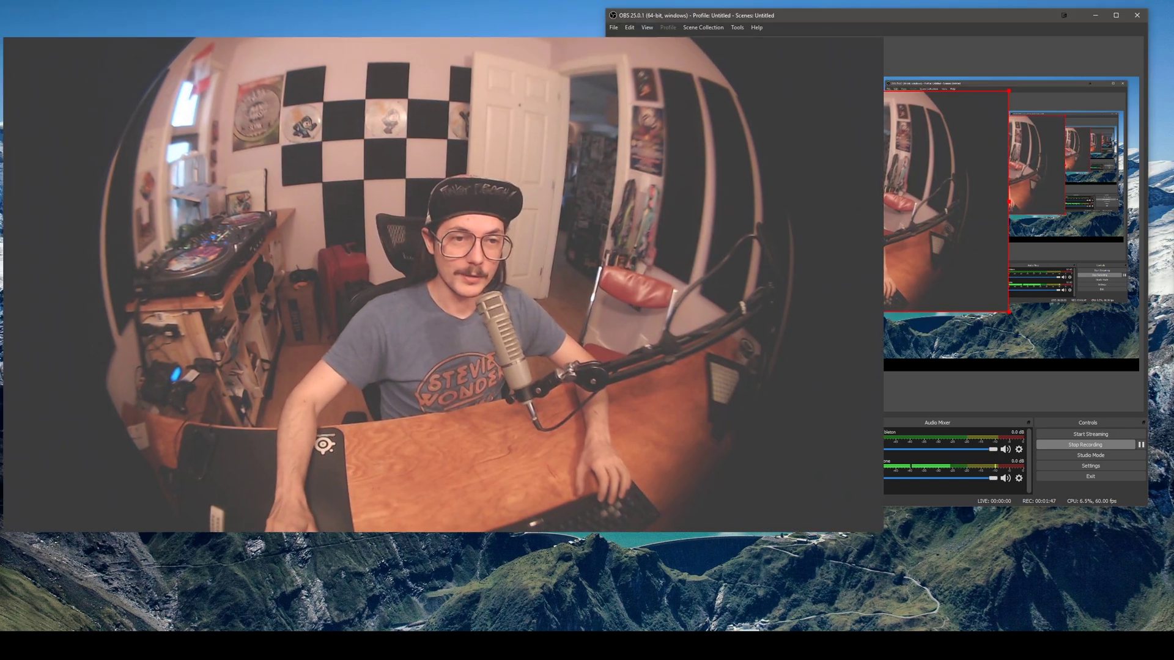
# Step: Scale down the webcam, crop its right and left sides, and place it in the canvas's lower-left corner
pyautogui.moveTo(998, 100); pyautogui.dragTo(859, 209)
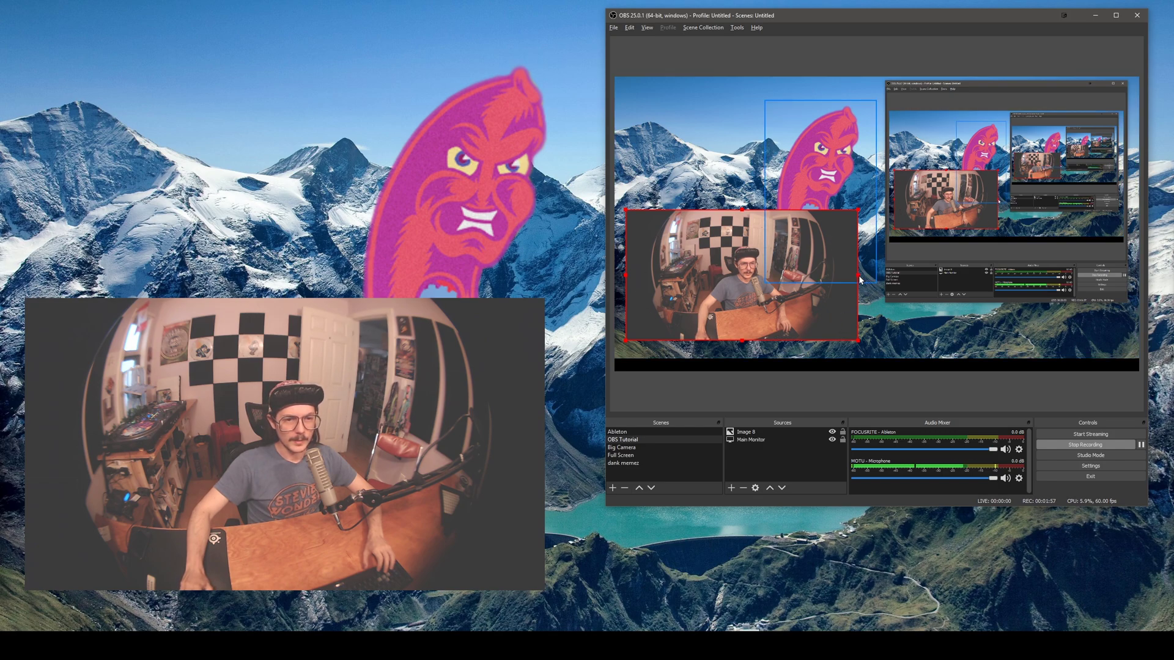
pyautogui.moveTo(860, 280); pyautogui.dragTo(796, 279)
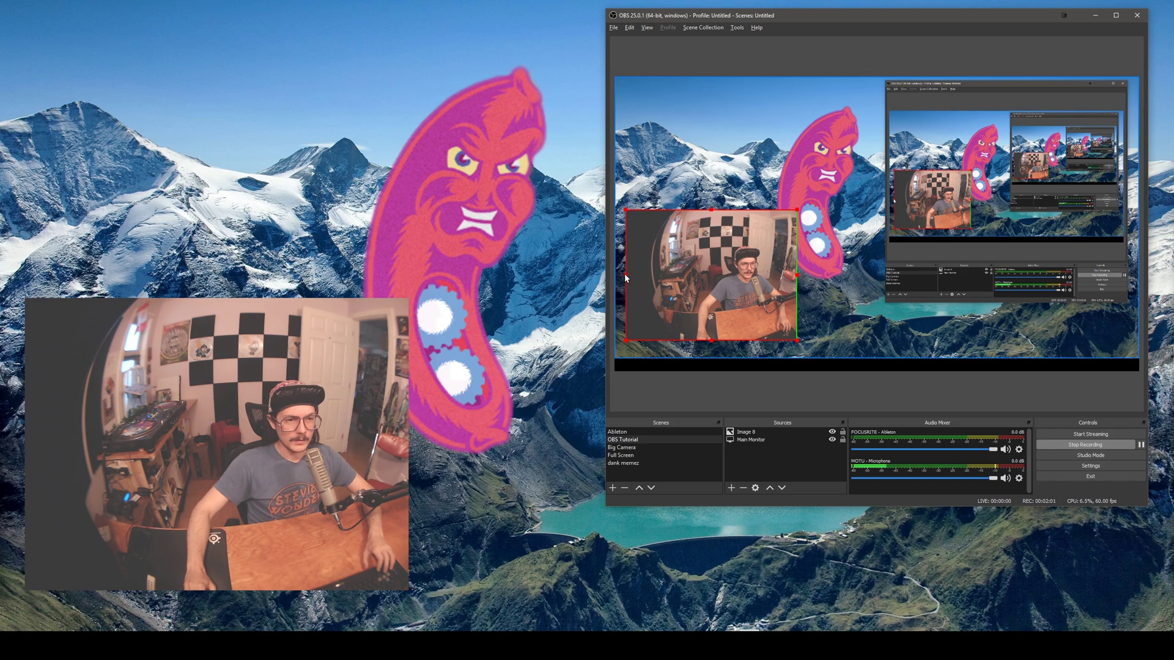
pyautogui.moveTo(627, 279); pyautogui.dragTo(676, 297)
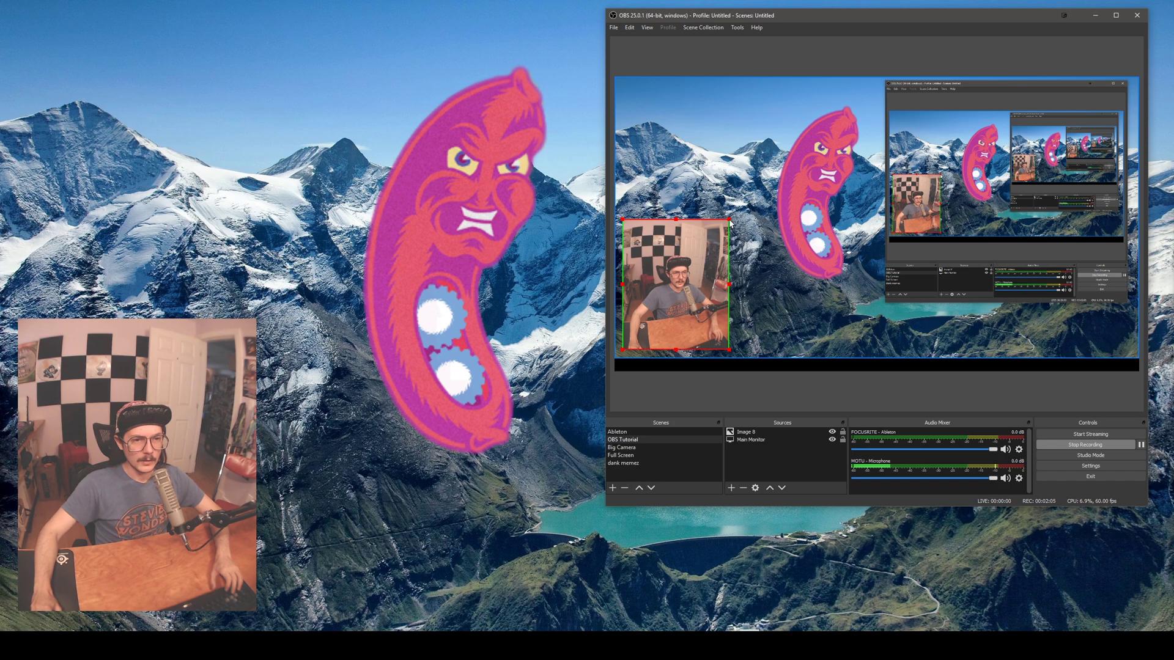
pyautogui.moveTo(730, 220); pyautogui.dragTo(742, 204)
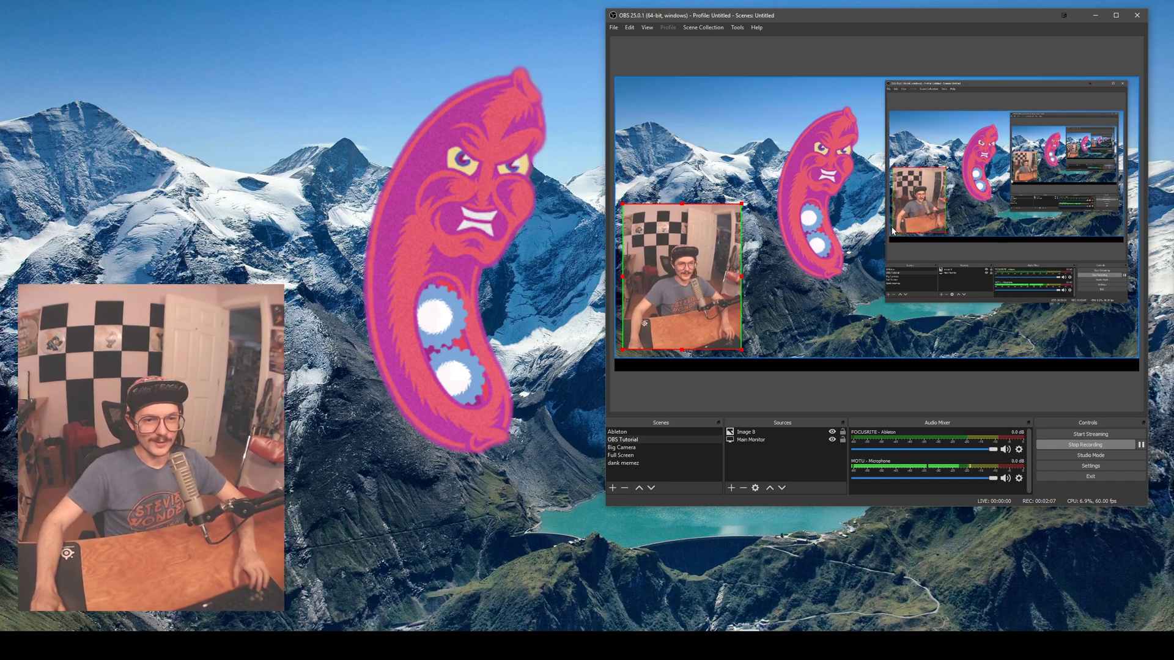
# Step: Remove the cartoon image source from the OBS Tutorial scene
pyautogui.click(753, 433)
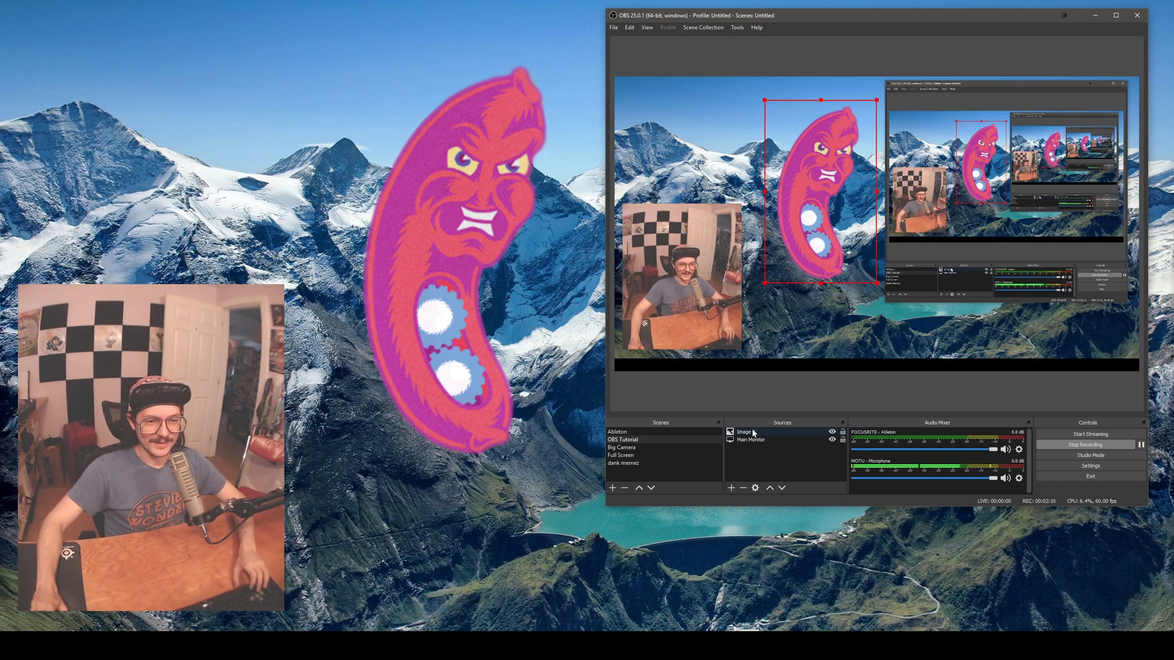
pyautogui.click(744, 487)
pyautogui.click(908, 277)
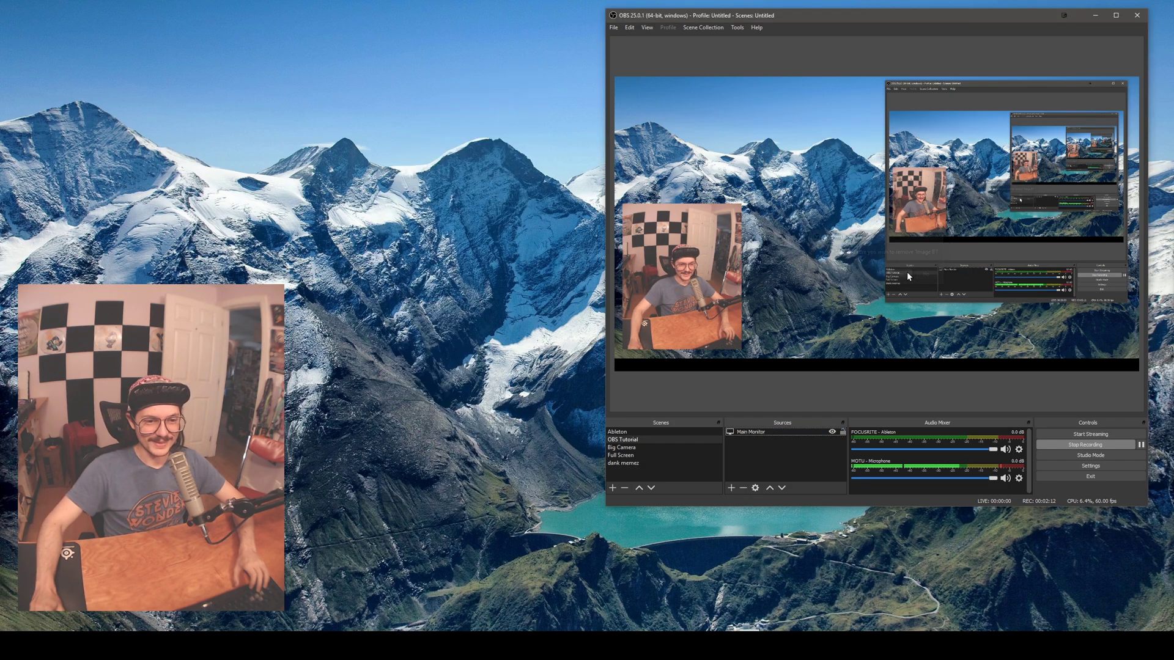
# Step: Reselect the OBS Tutorial scene and its Webcam source, and toggle the Main Monitor source off and back on
pyautogui.click(621, 439)
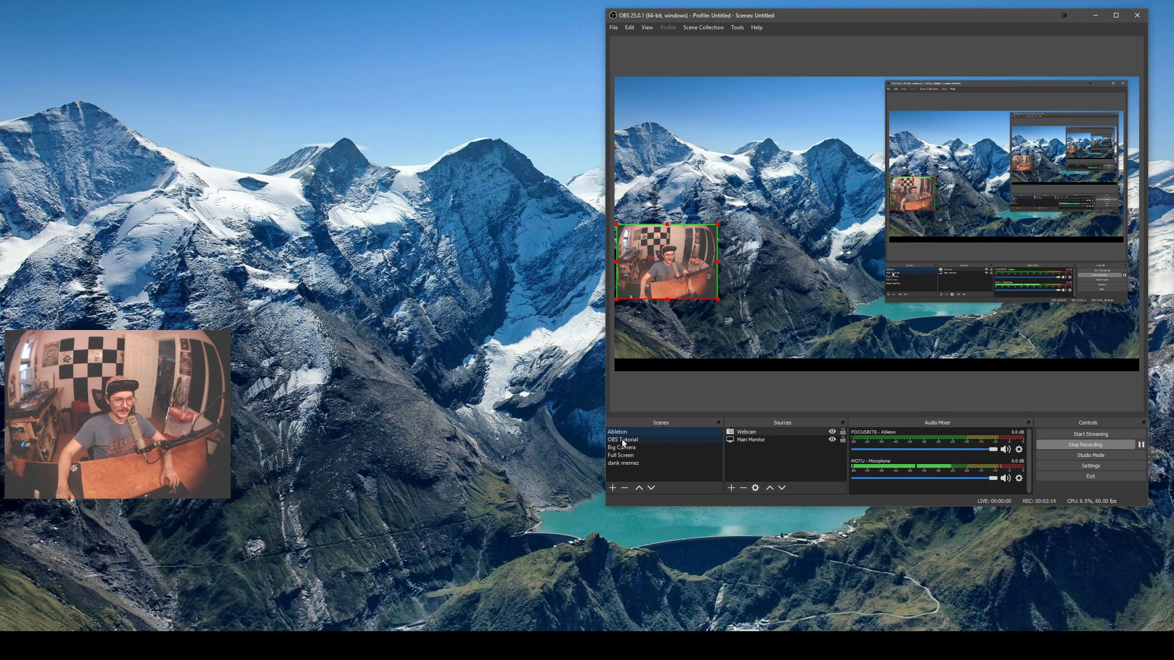
pyautogui.click(749, 432)
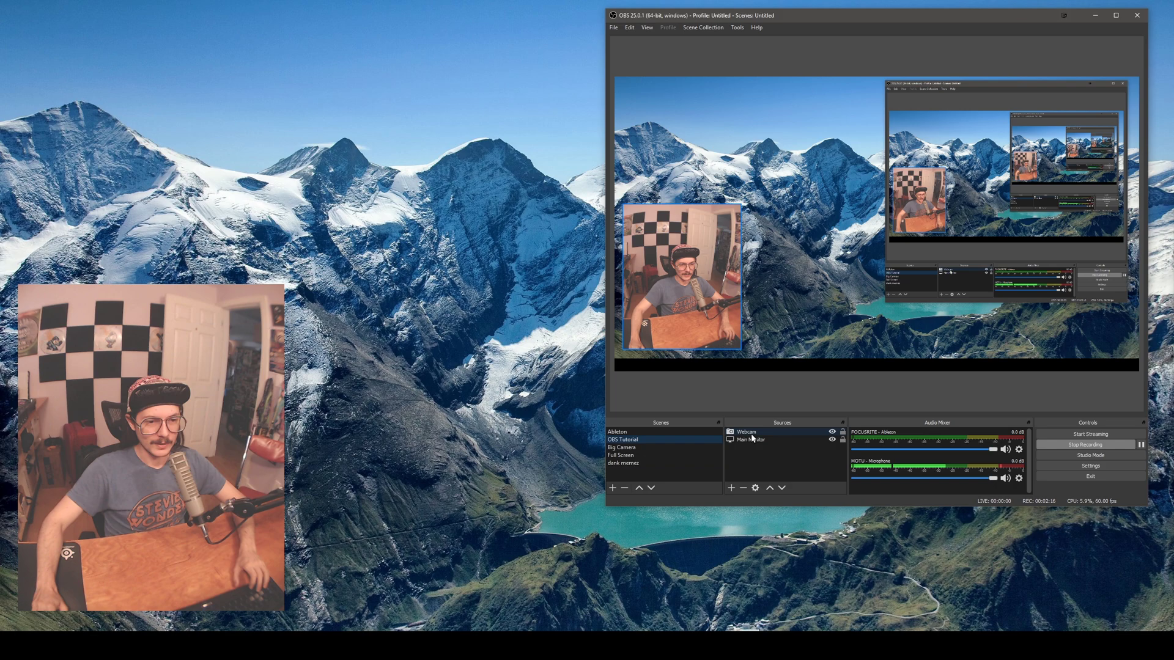
pyautogui.click(832, 440)
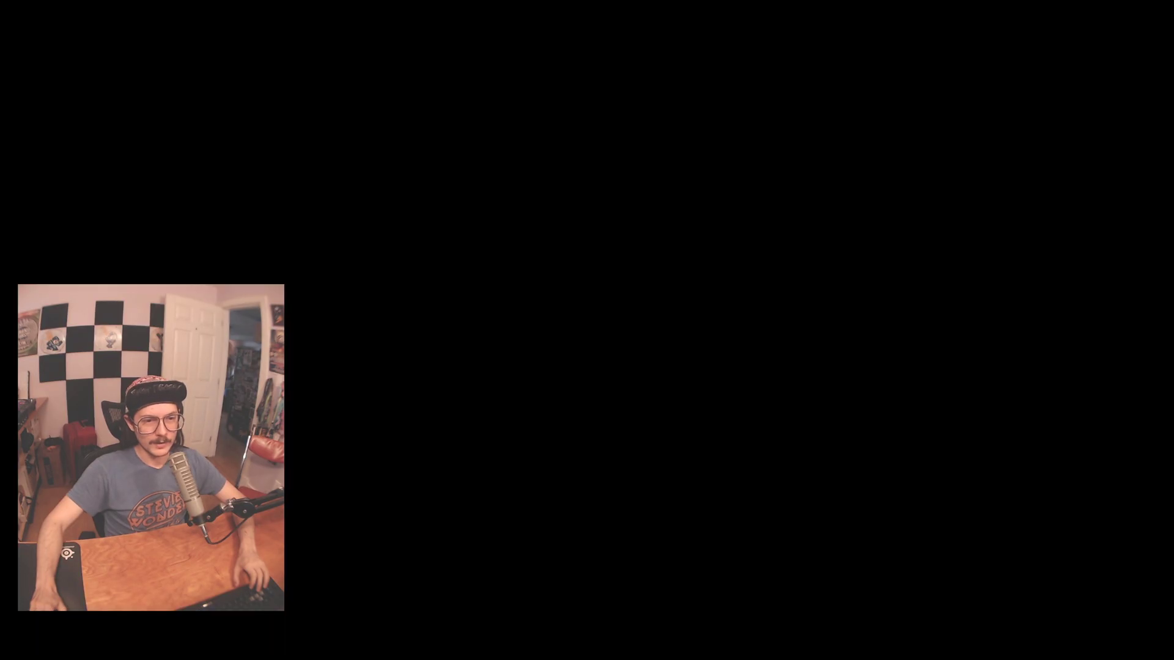
pyautogui.click(832, 440)
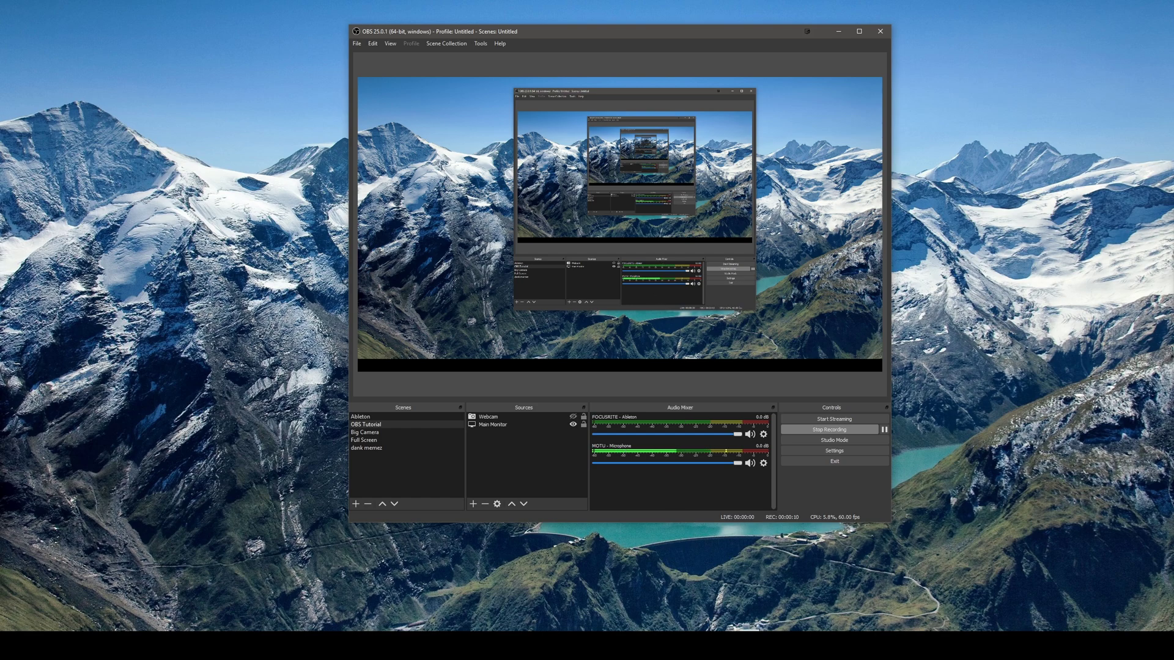
# Step: Open the audio settings and examine the device choices for Desktop Audio, Mic/Auxiliary Audio and Mic/Auxiliary Audio 2
pyautogui.click(749, 600)
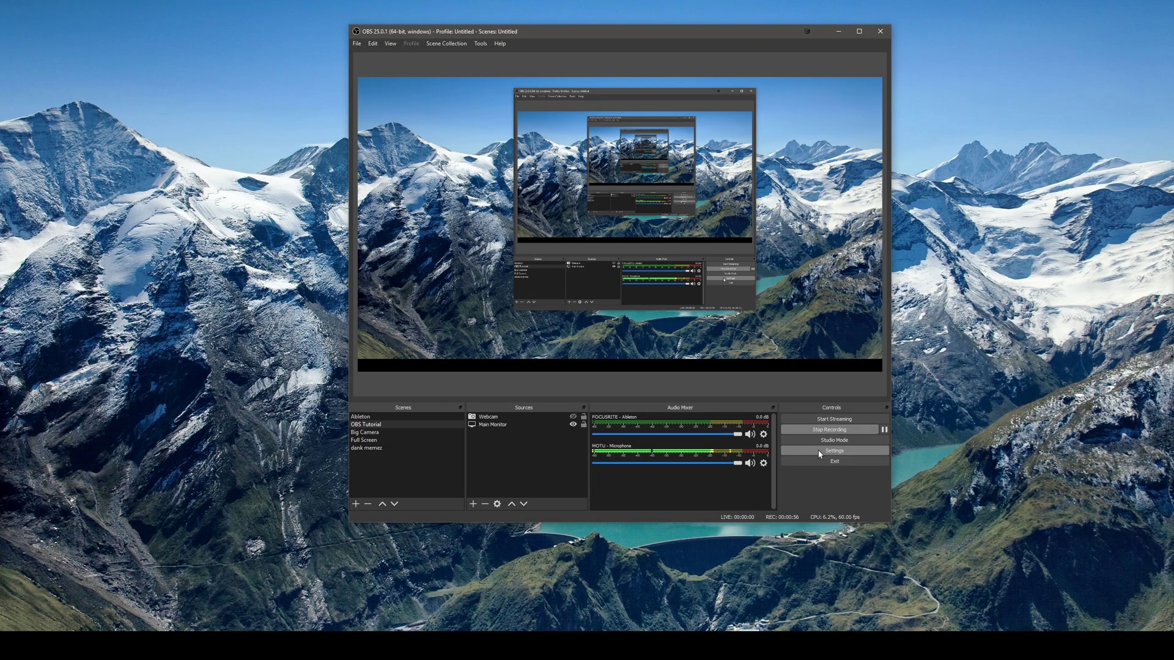
pyautogui.click(819, 451)
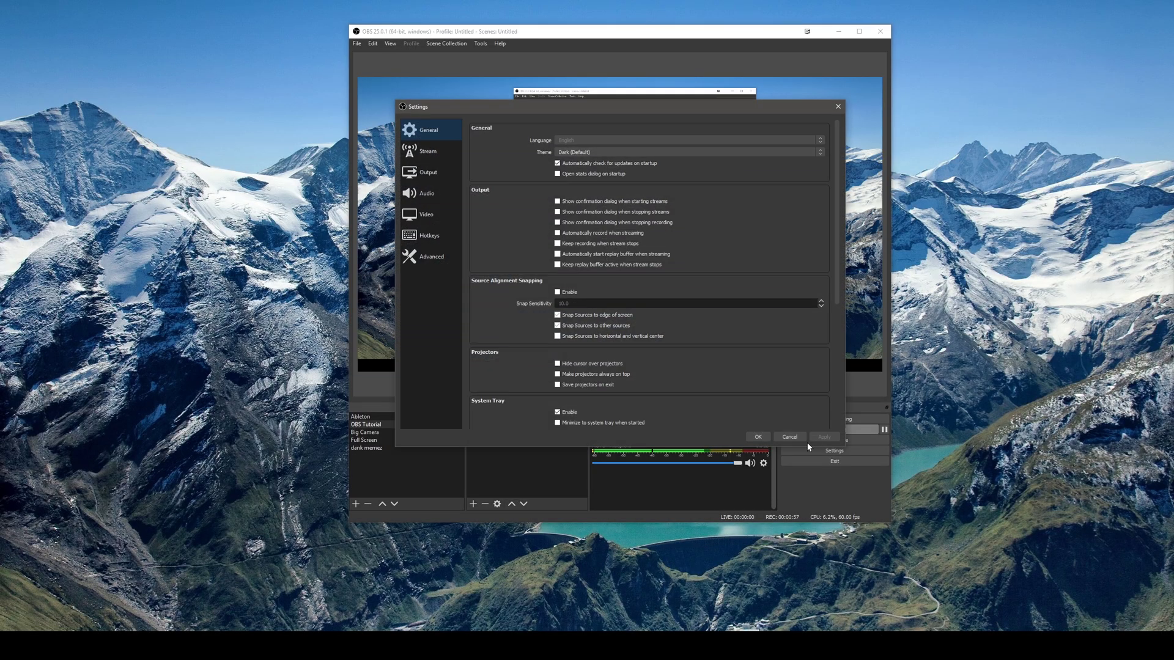
pyautogui.click(435, 198)
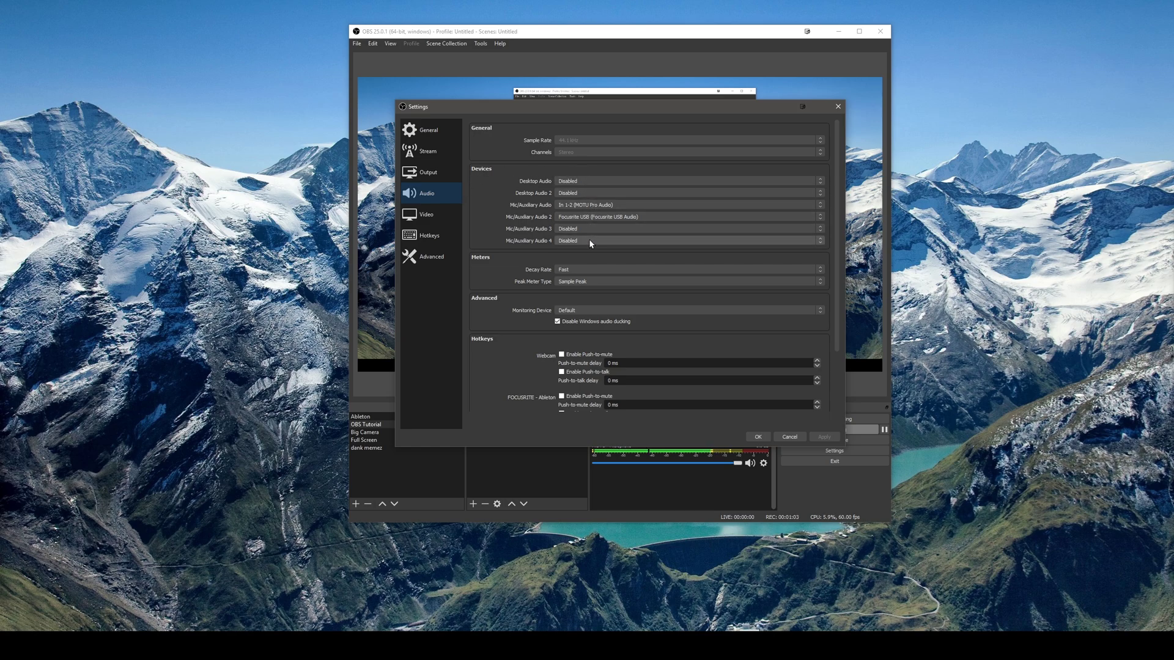
pyautogui.click(554, 182)
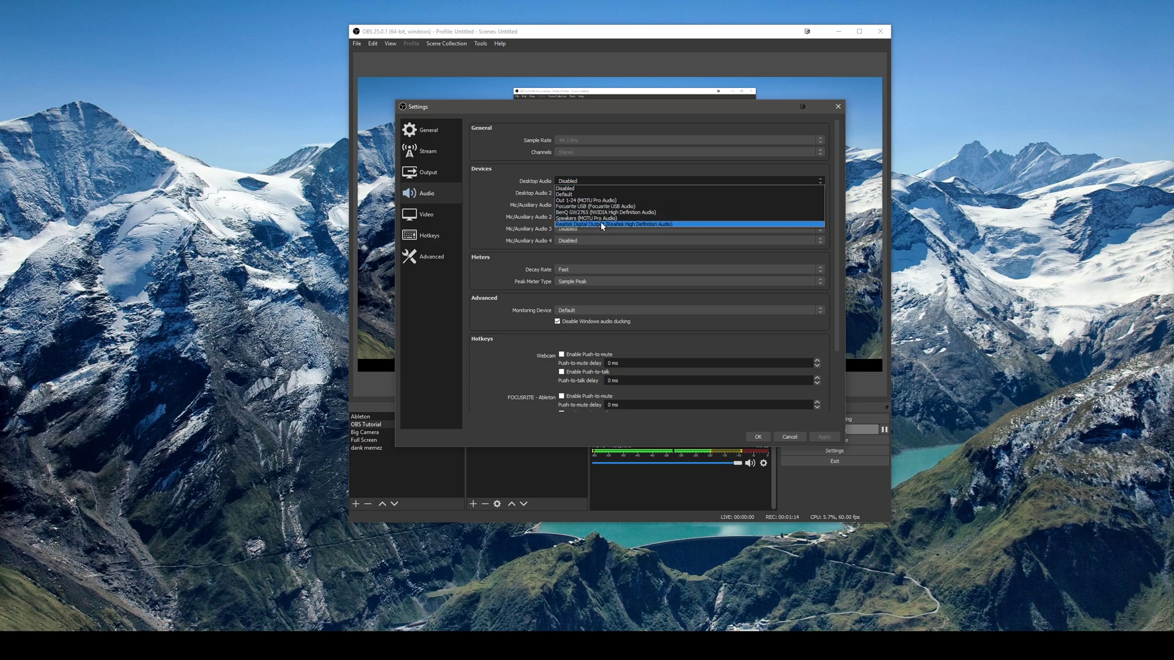
pyautogui.click(631, 206)
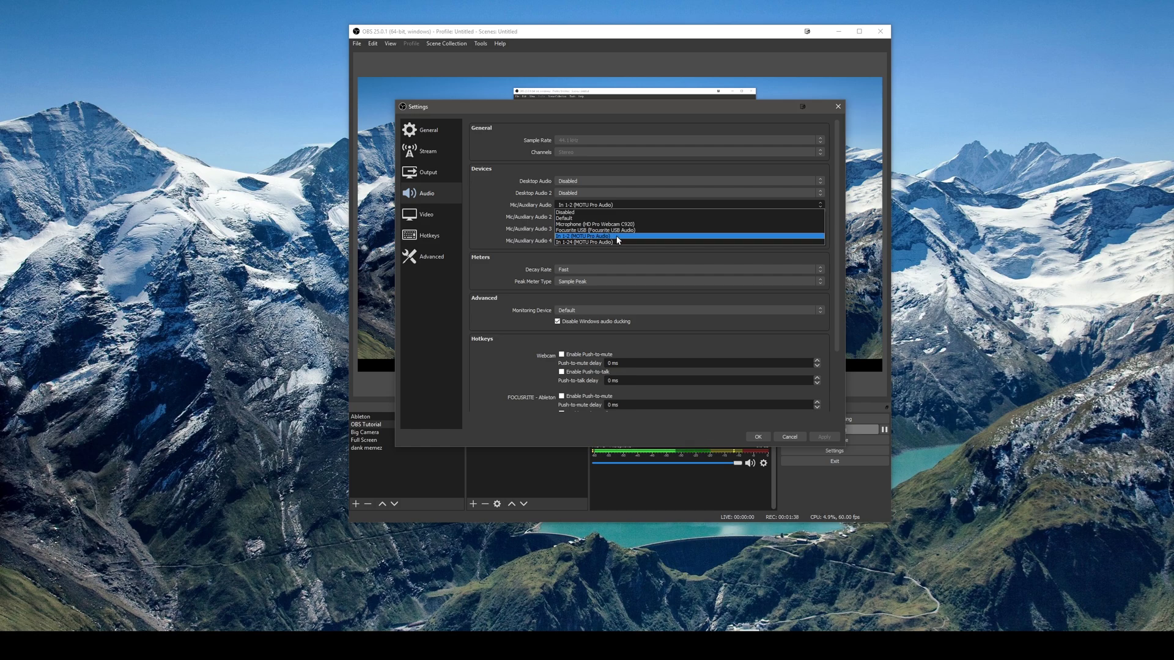
pyautogui.click(487, 187)
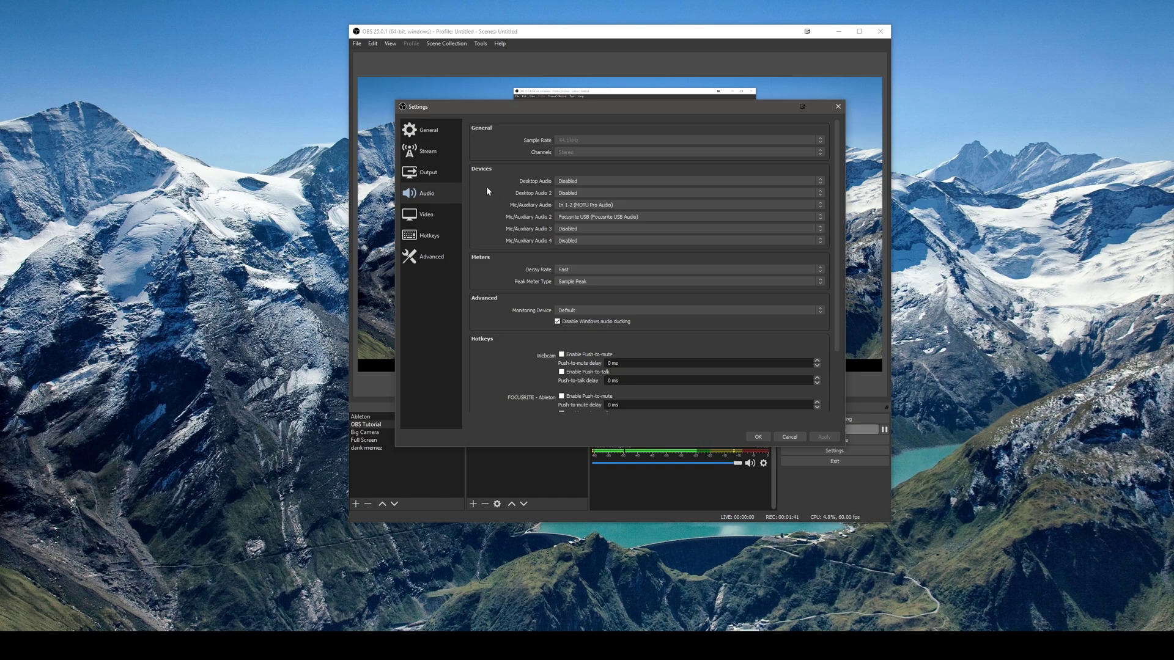
pyautogui.click(645, 218)
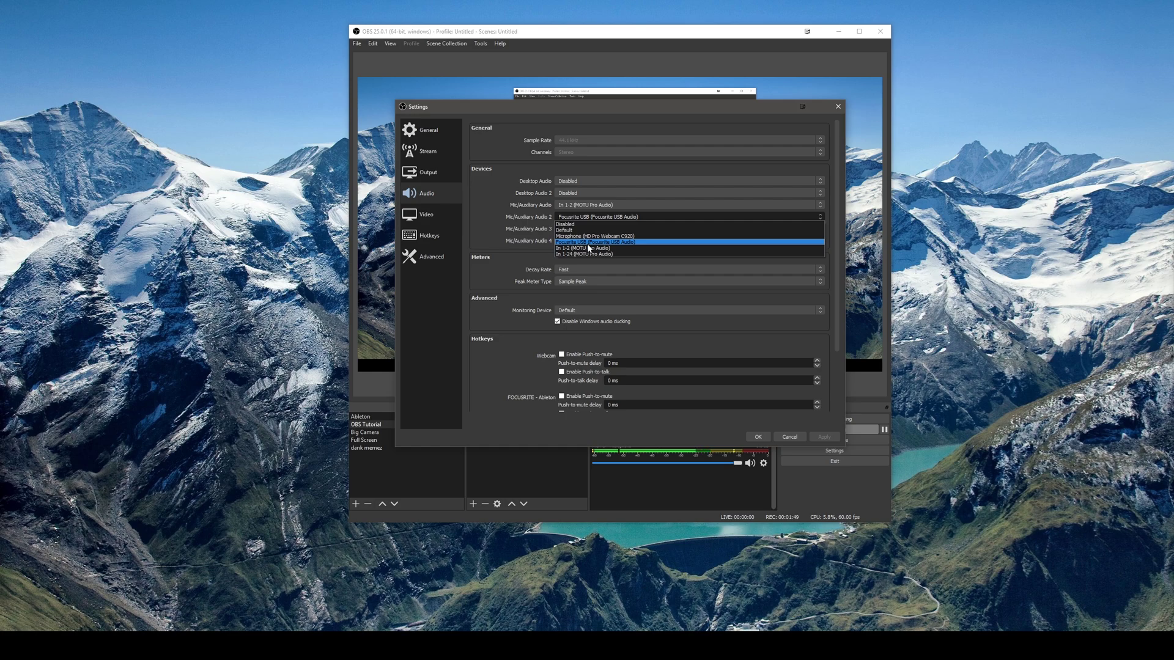
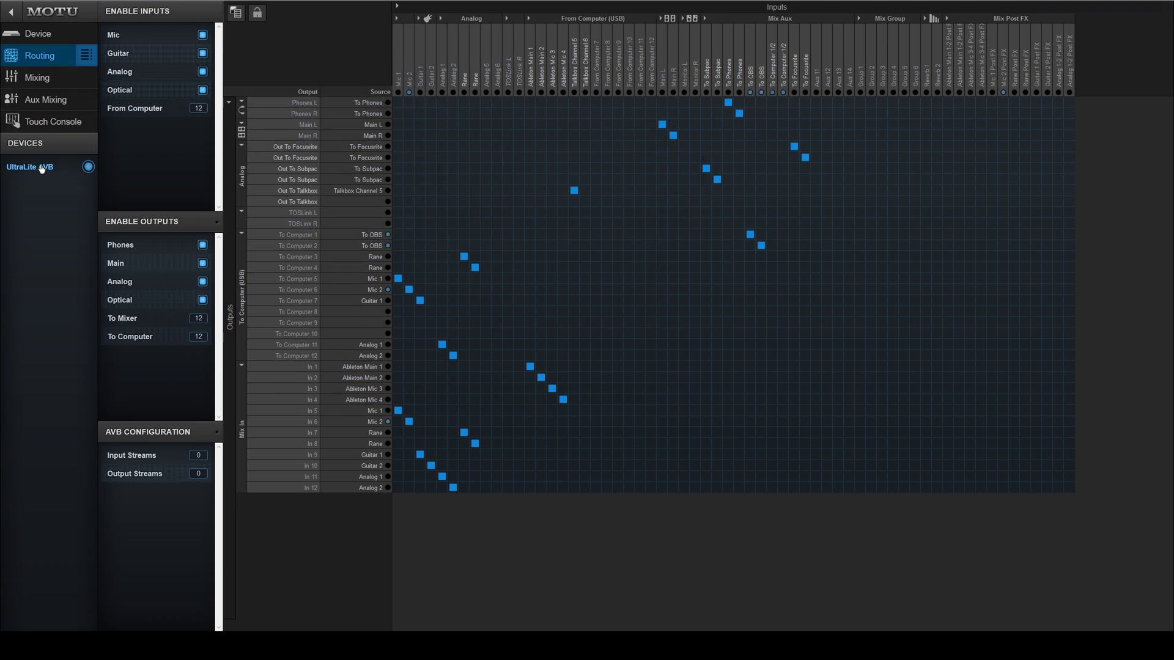
# Step: Examine the aux mixing faders feeding OBS and the routing grid in the MOTU interface's control page
pyautogui.click(46, 99)
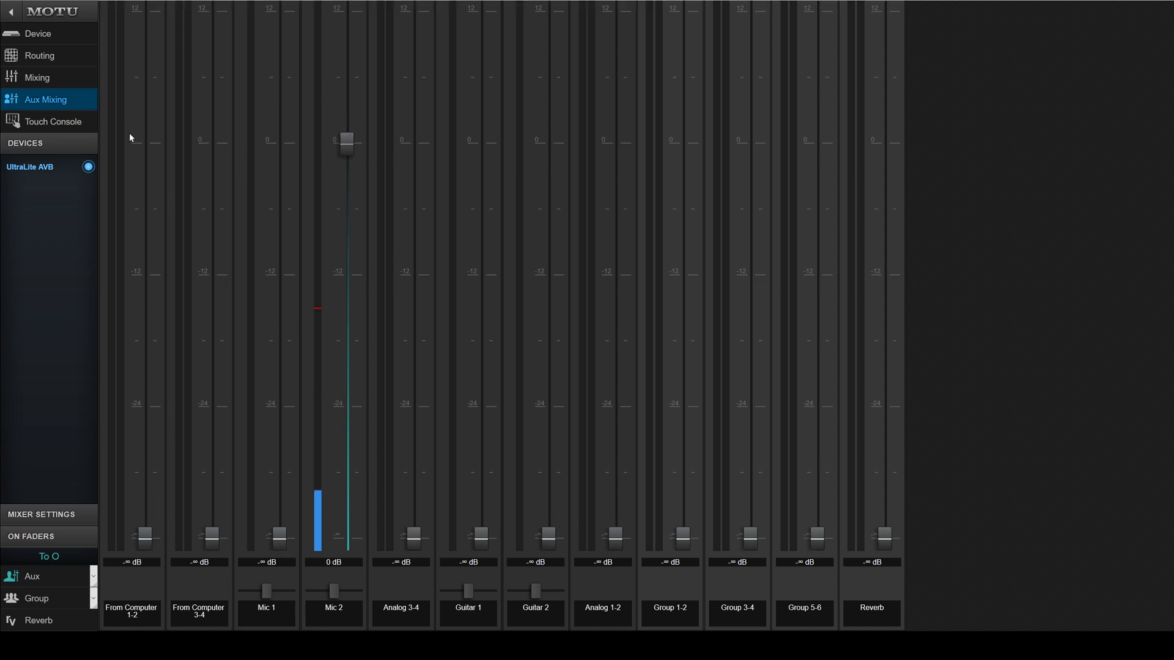
pyautogui.click(54, 57)
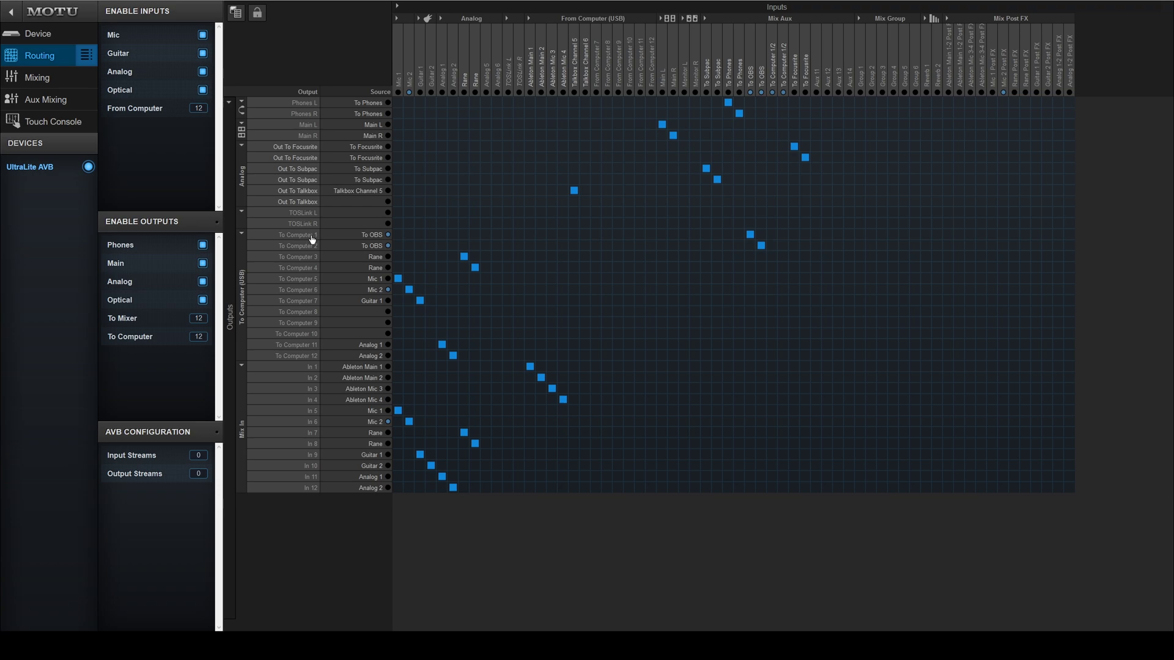
# Step: Switch back to the OBS audio settings and select In 1-2 (MOTU Pro Audio) as the Mic/Auxiliary Audio device
pyautogui.hotkey('alt', 'Tab')
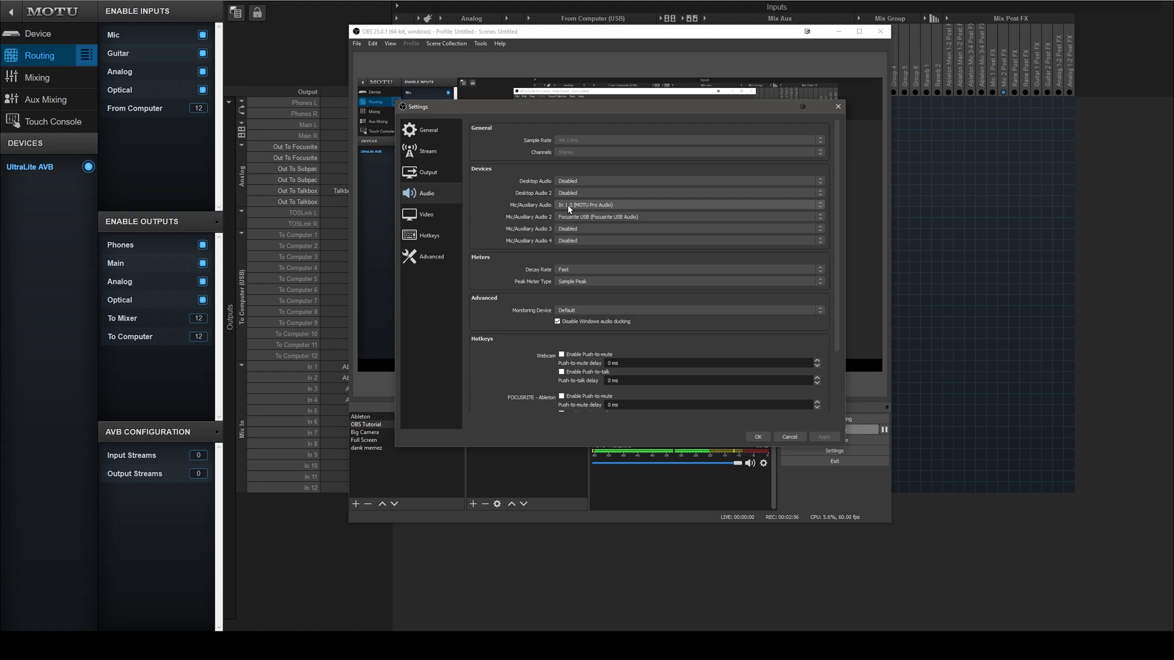
pyautogui.click(625, 205)
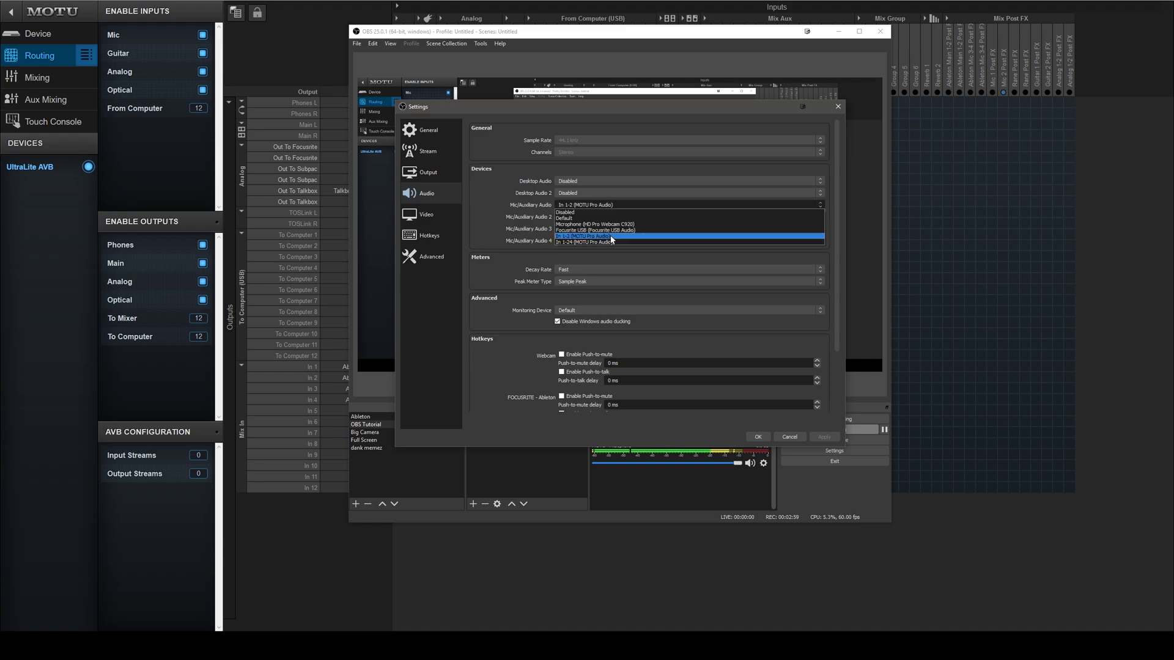
pyautogui.click(610, 236)
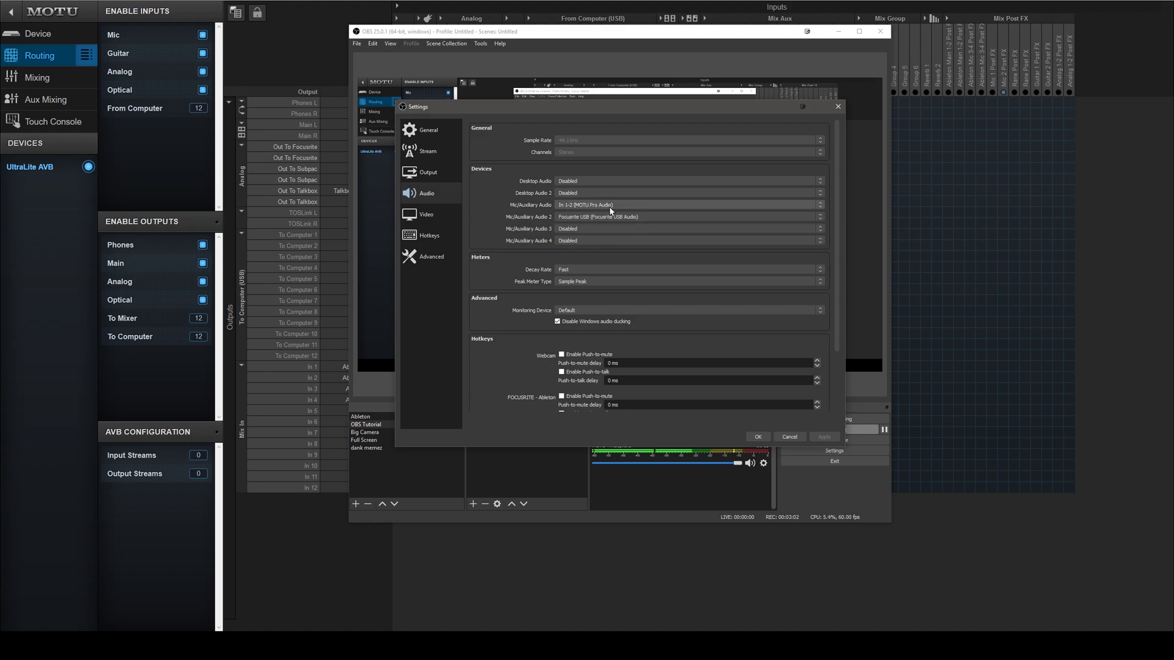
# Step: Switch to the MOTU control page and examine the aux mix sent to the Focusrite, along with the routing grid
pyautogui.click(572, 580)
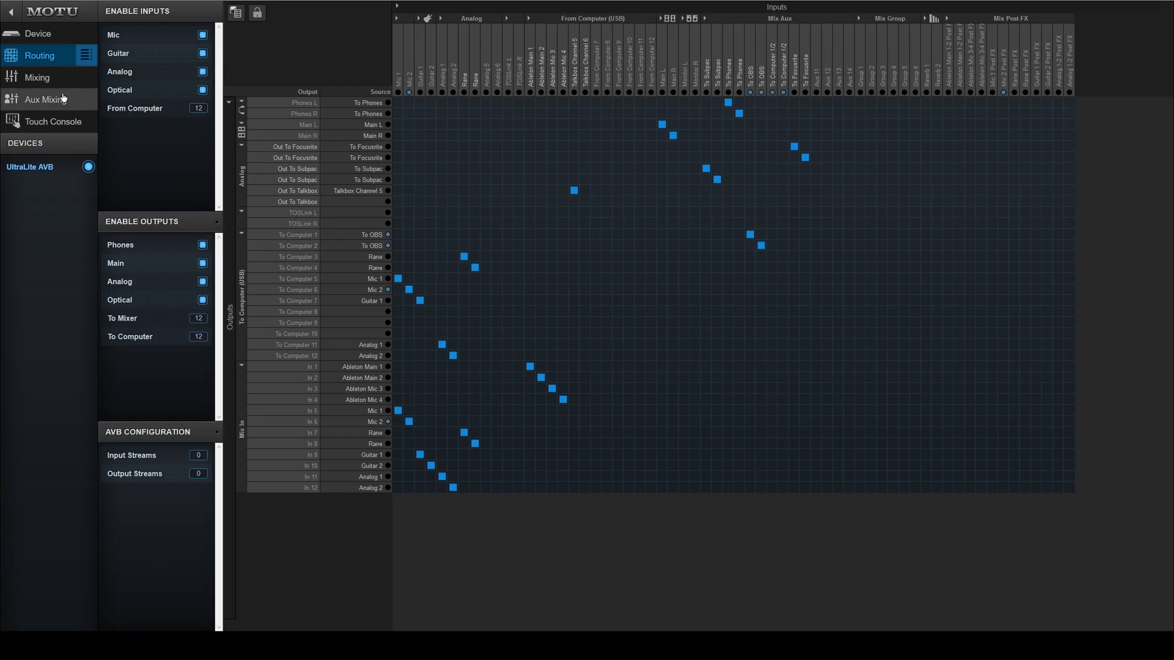
pyautogui.click(64, 103)
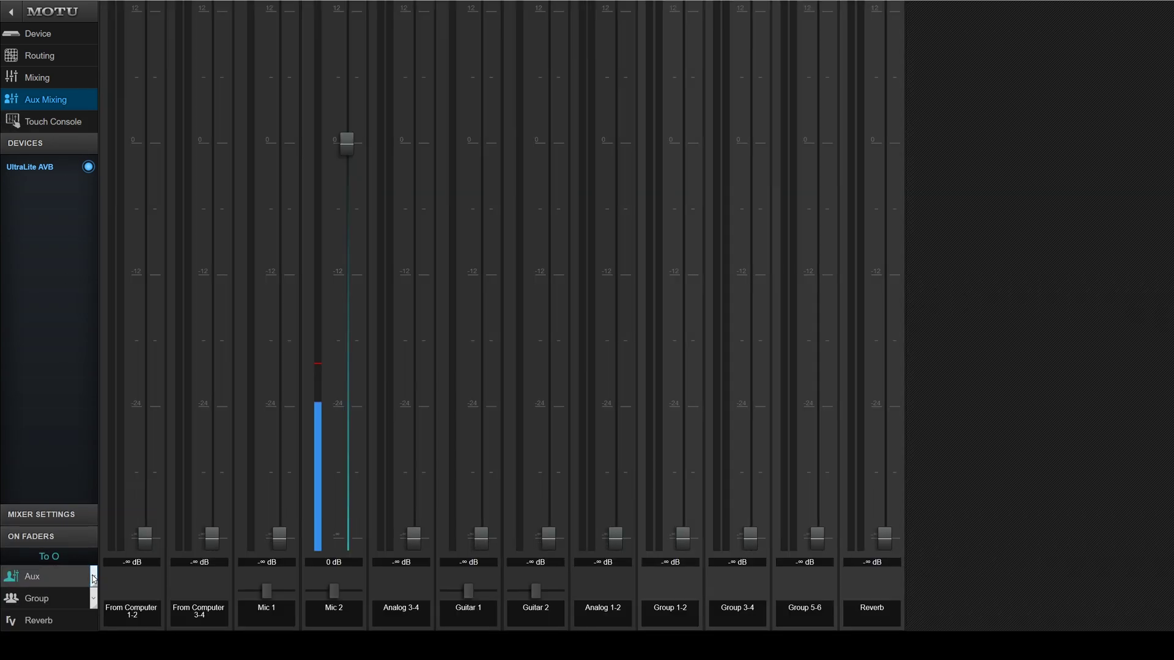
pyautogui.click(76, 562)
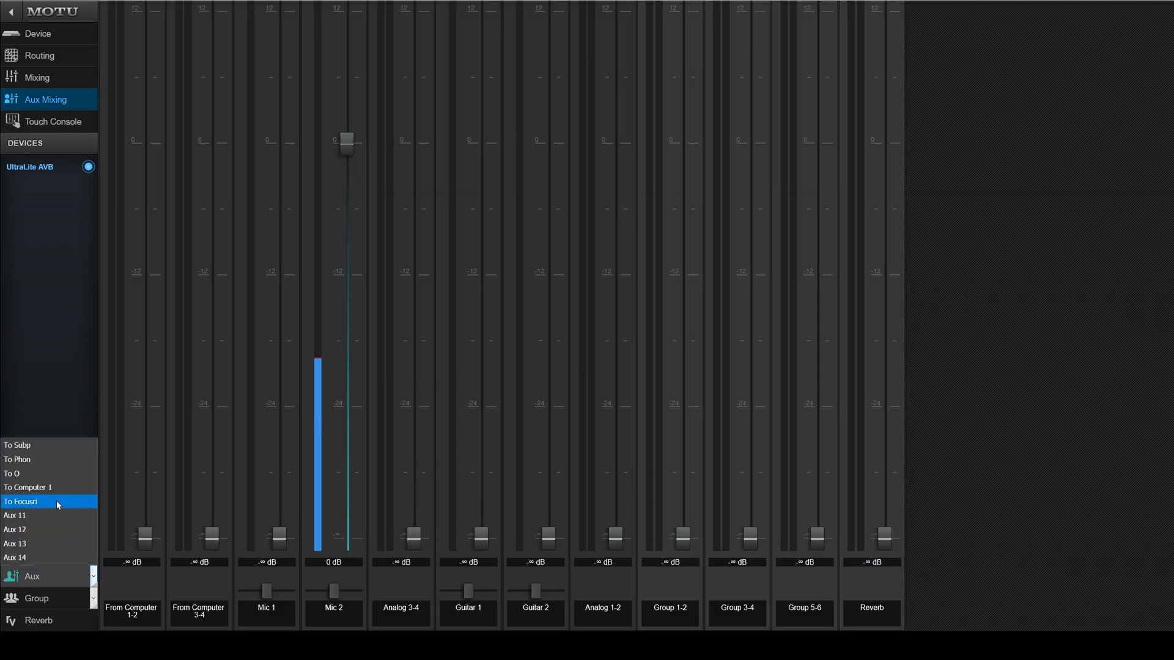
pyautogui.click(56, 501)
pyautogui.click(118, 613)
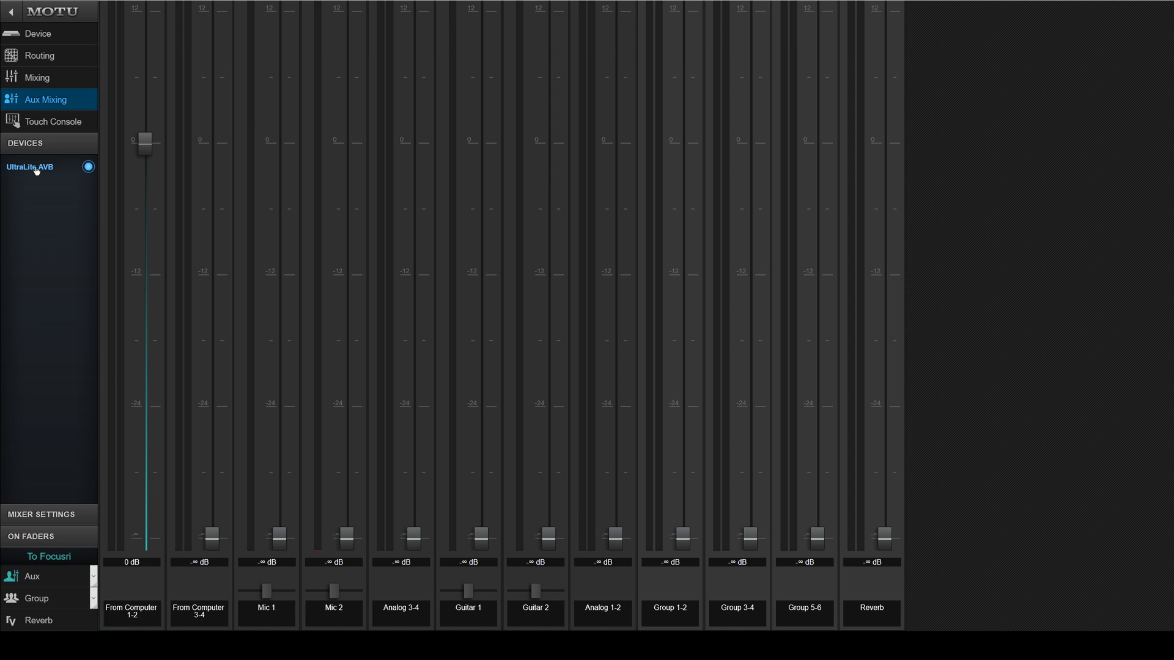
pyautogui.click(47, 61)
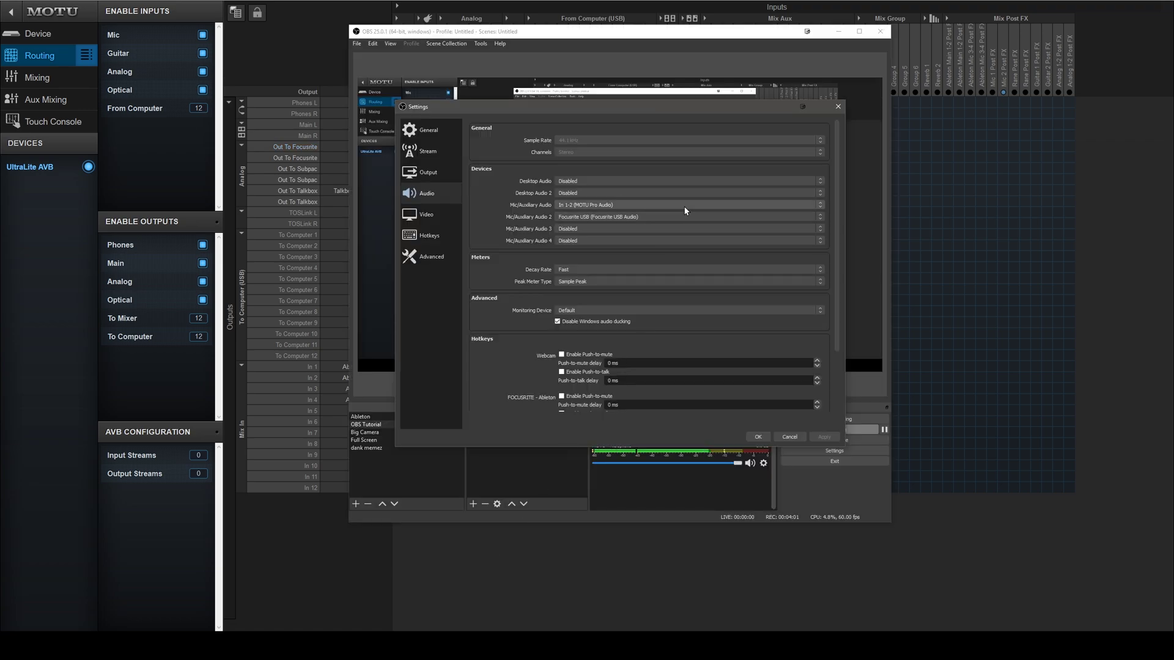
# Step: Return to the OBS audio settings and select Focusrite USB (Focusrite USB Audio) as the Mic/Auxiliary Audio 2 device
pyautogui.click(614, 215)
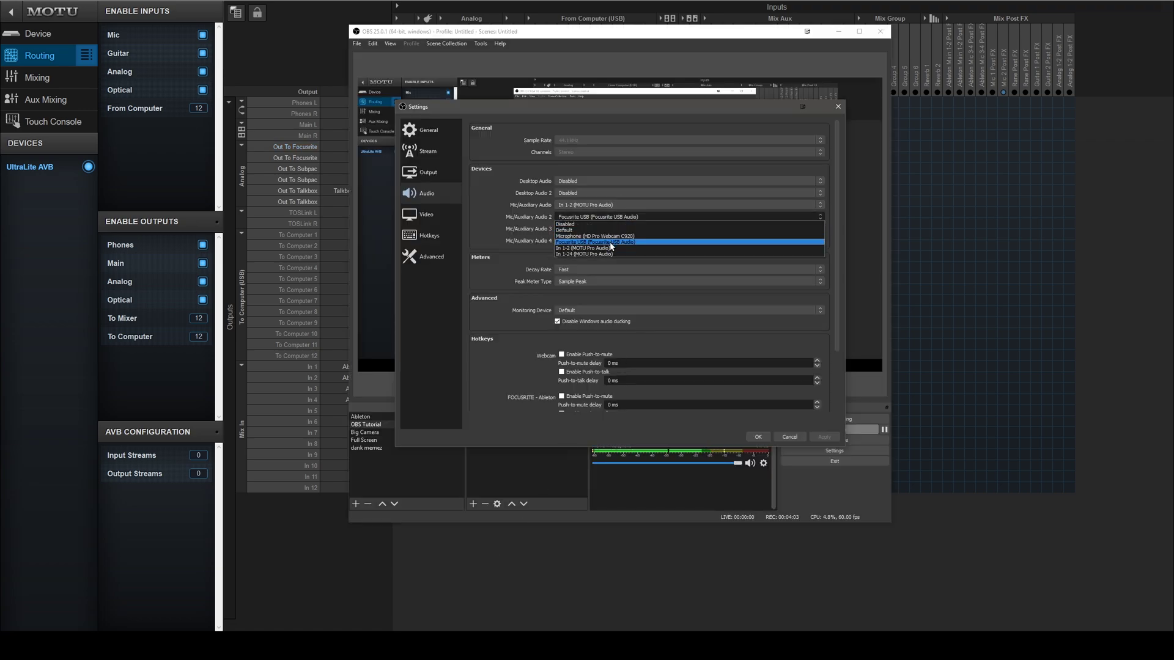
pyautogui.click(610, 241)
pyautogui.click(612, 205)
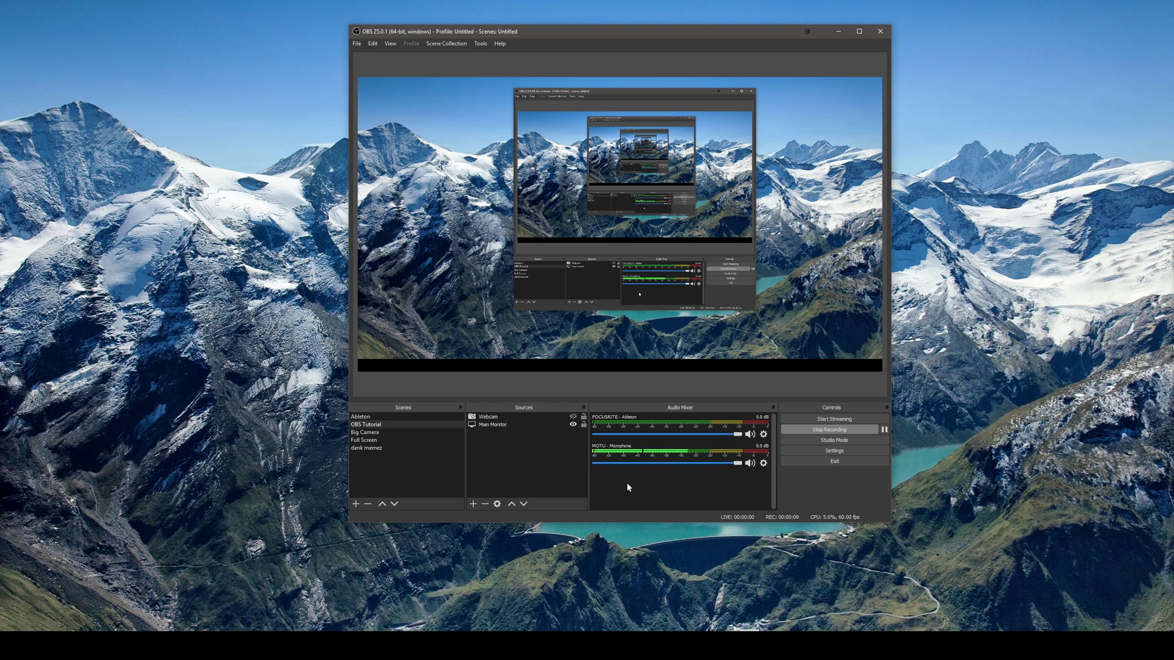
pyautogui.rightClick(624, 449)
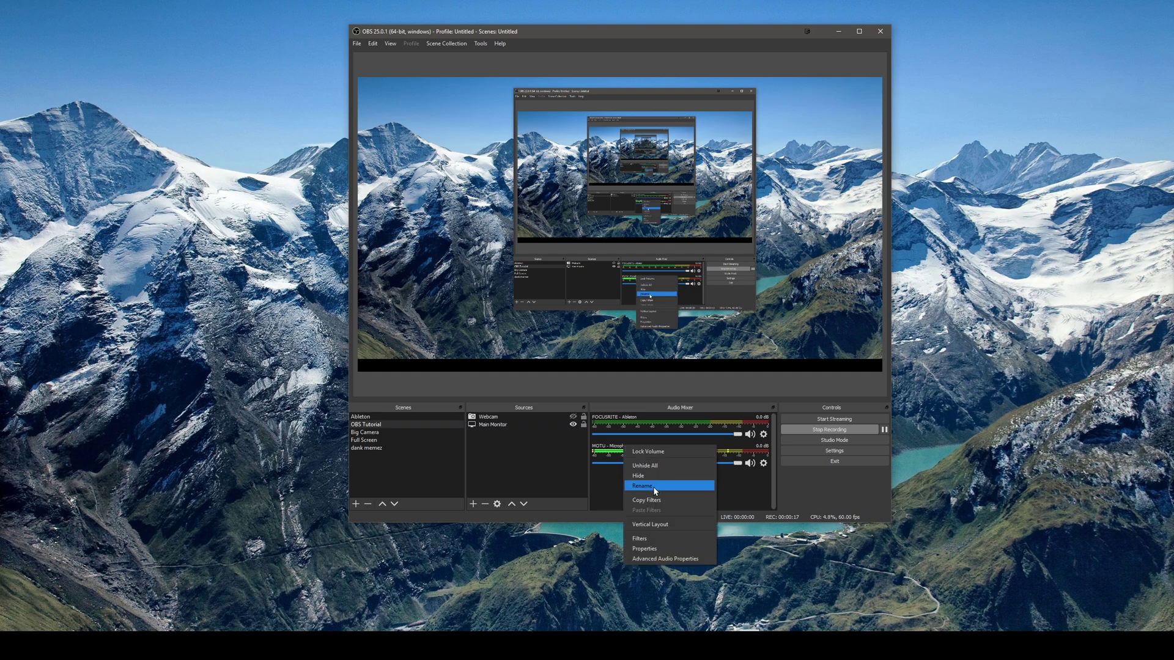
pyautogui.click(653, 487)
pyautogui.moveTo(588, 250); pyautogui.dragTo(606, 300)
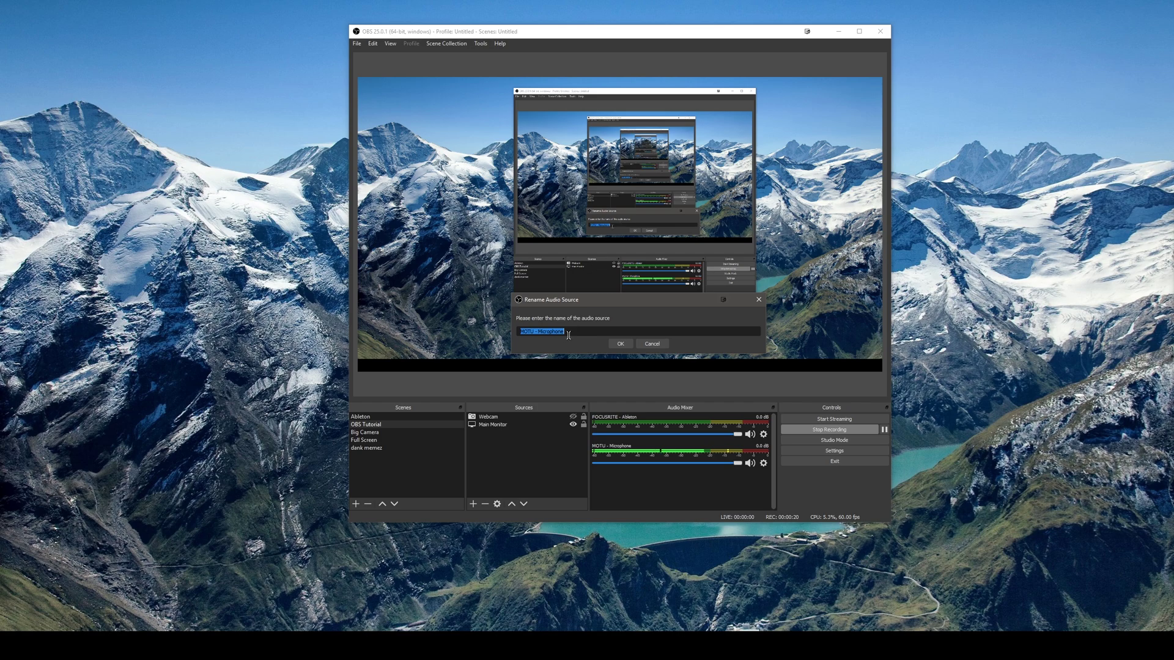
pyautogui.click(650, 345)
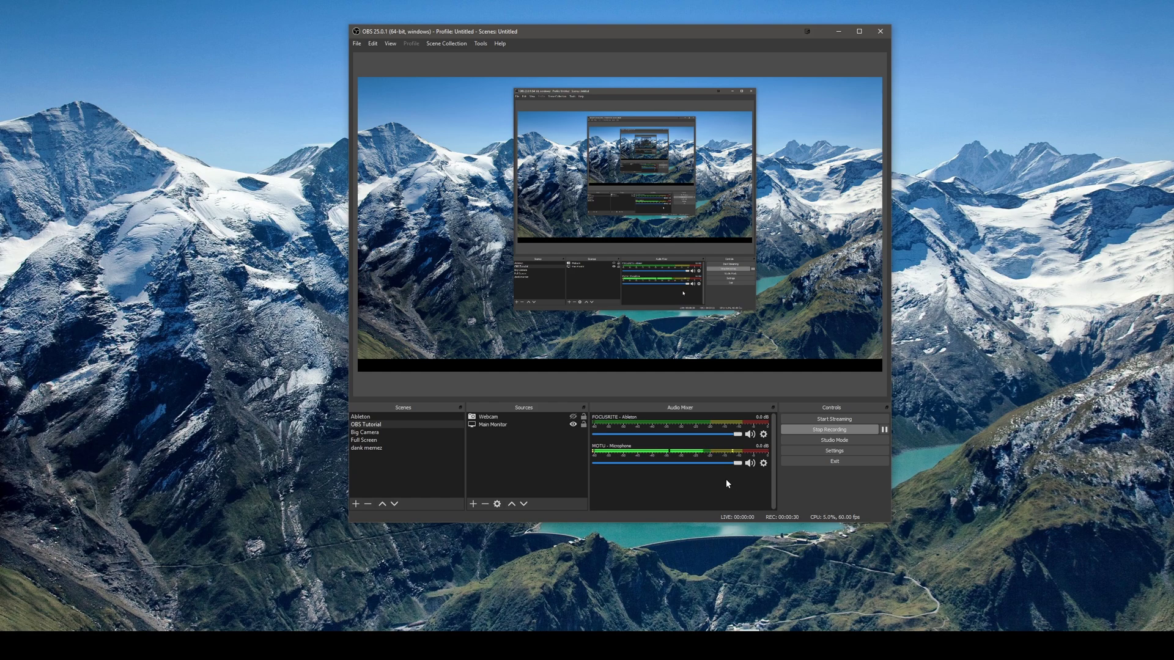
# Step: Open the advanced audio properties from the MOTU - Microphone source and examine the sync offsets and track assignments
pyautogui.click(764, 464)
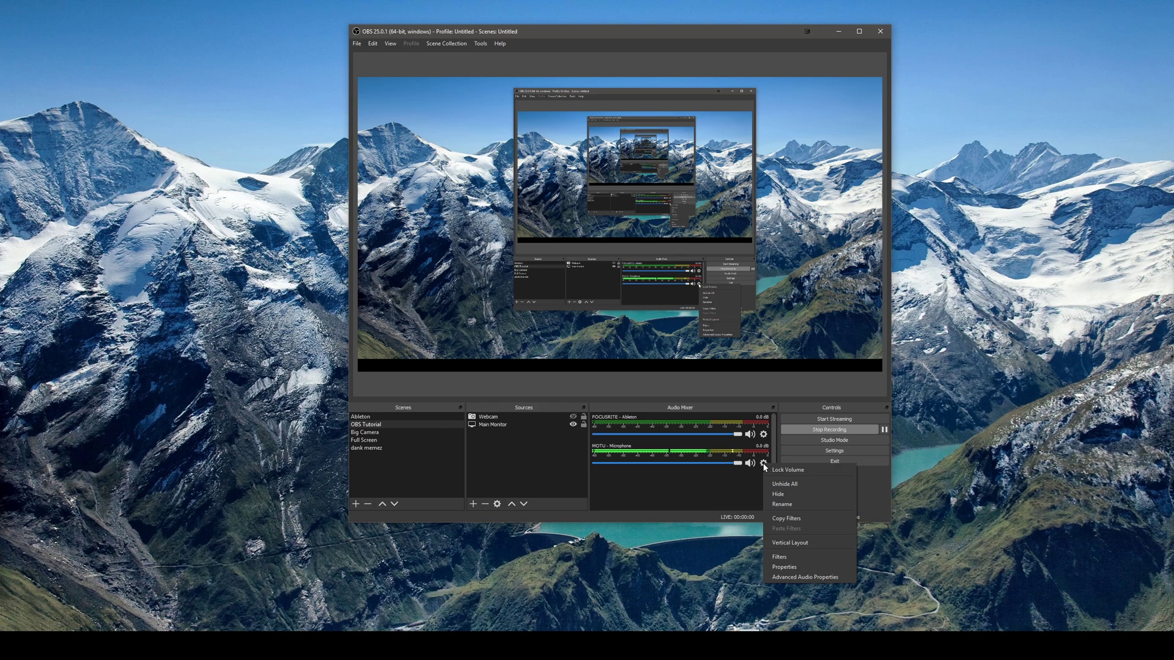
pyautogui.click(808, 577)
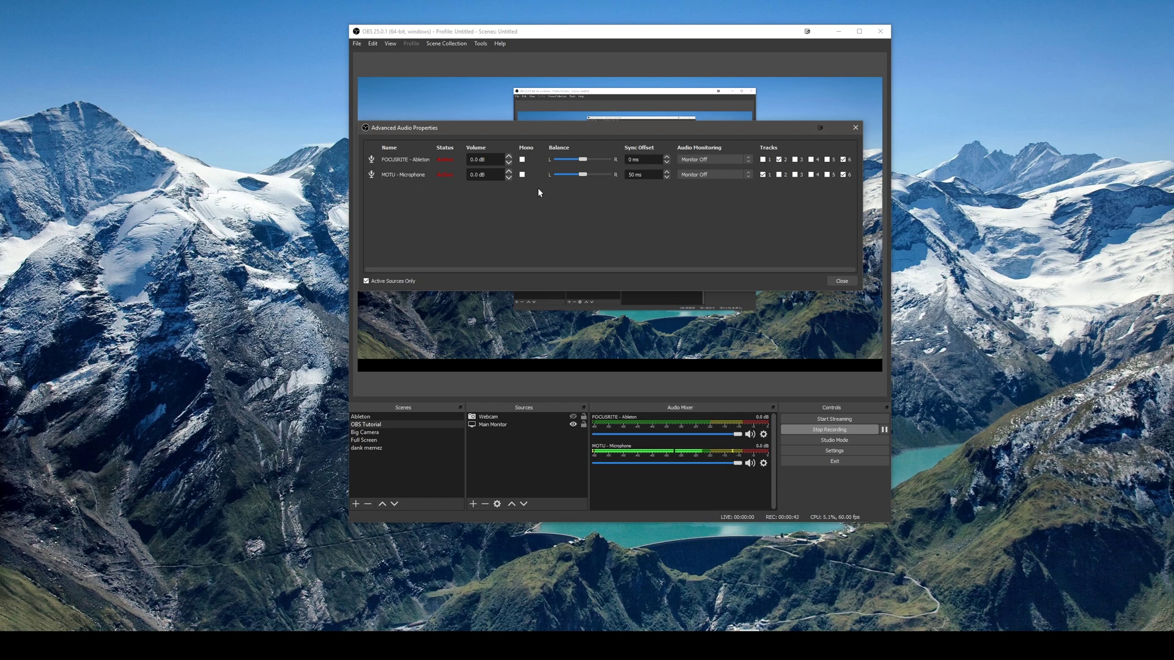
pyautogui.click(763, 174)
pyautogui.write('0')
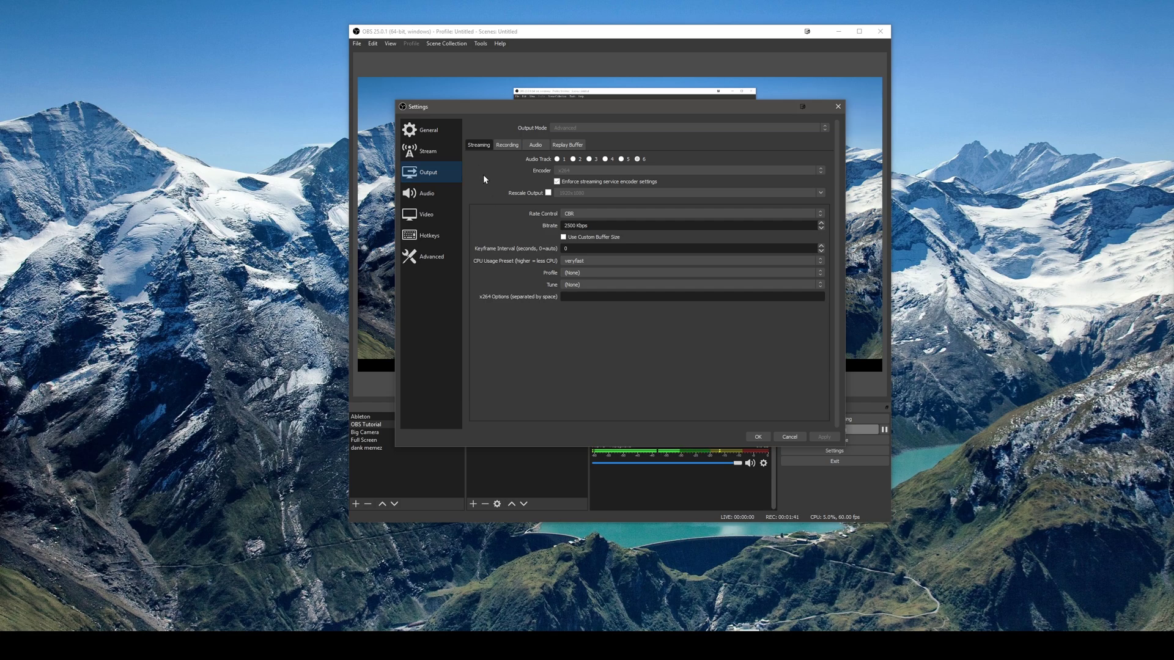
# Step: Examine the streaming output settings, including the audio track selection and the CPU usage preset choices
pyautogui.moveTo(552, 109); pyautogui.dragTo(577, 84)
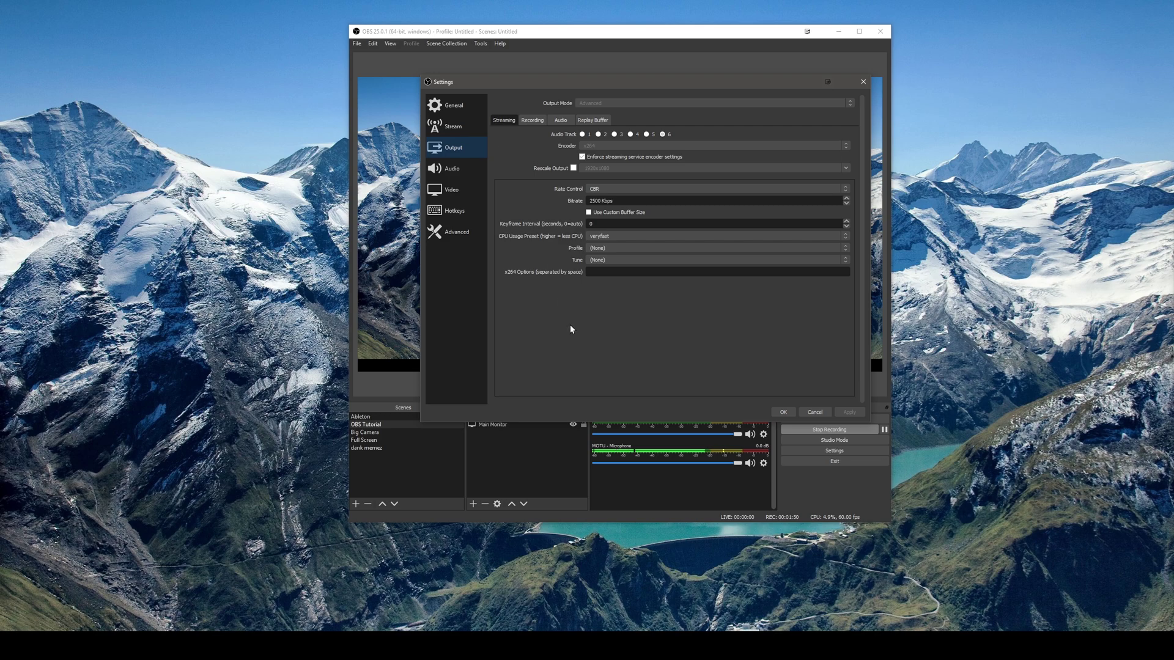
pyautogui.moveTo(607, 86); pyautogui.dragTo(603, 52)
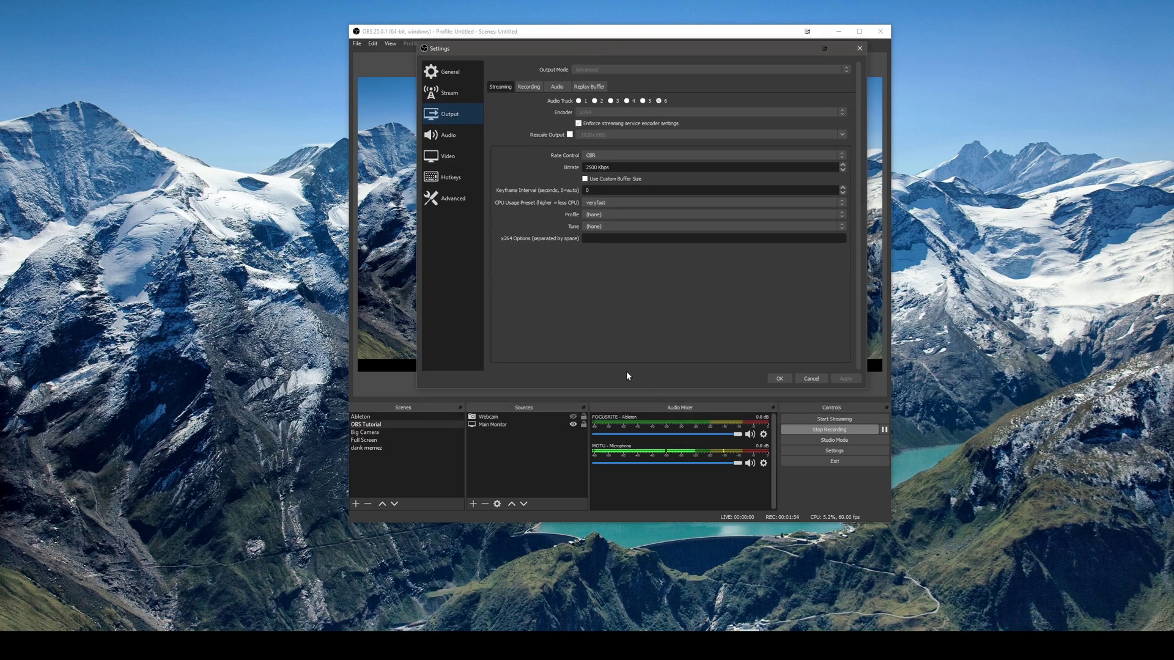
pyautogui.click(662, 103)
pyautogui.click(599, 203)
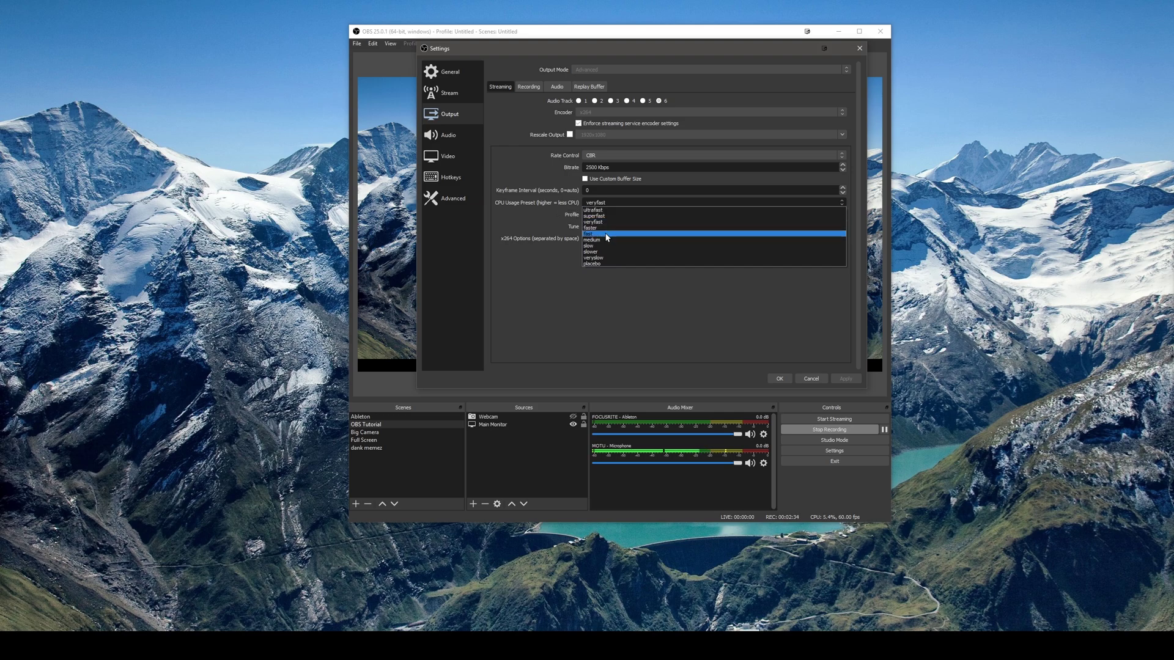
pyautogui.click(543, 257)
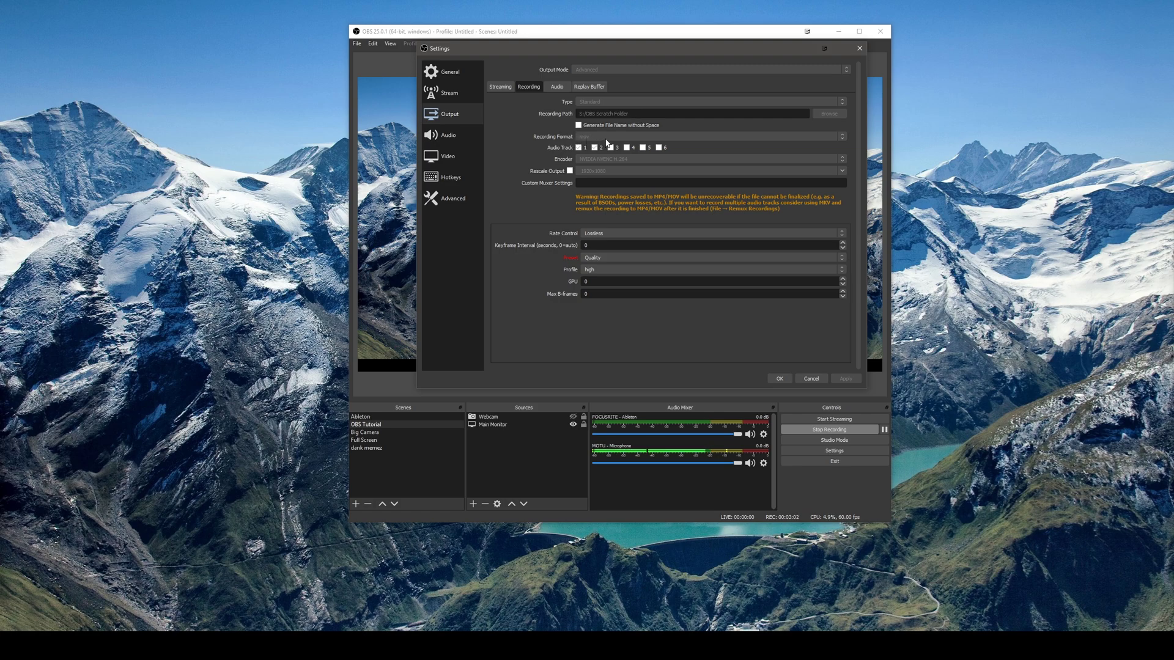
# Step: Examine the audio tracks chosen for recording and the bitrate and name of each output audio track
pyautogui.click(579, 148)
pyautogui.click(594, 146)
pyautogui.click(579, 148)
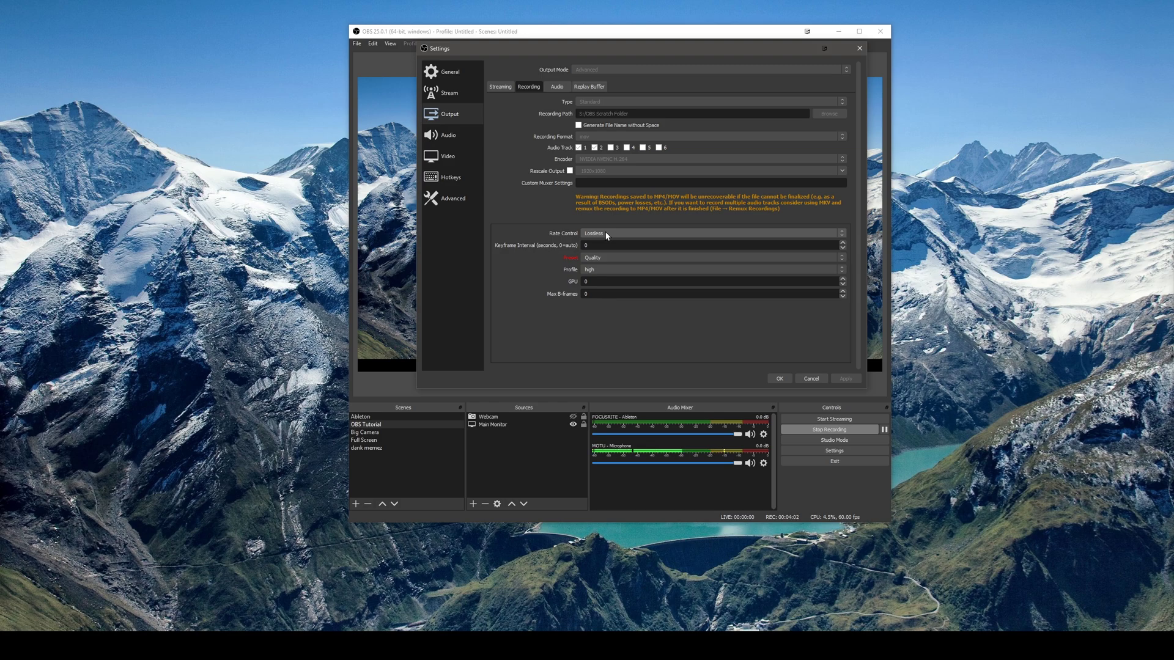
pyautogui.click(557, 86)
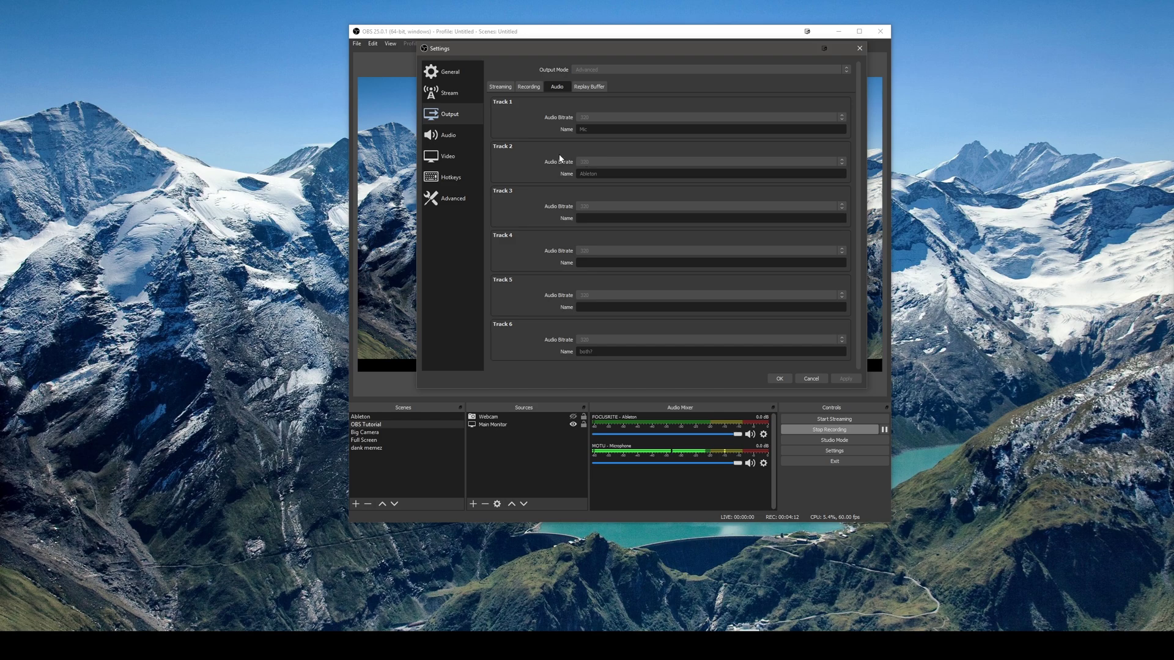
pyautogui.click(464, 94)
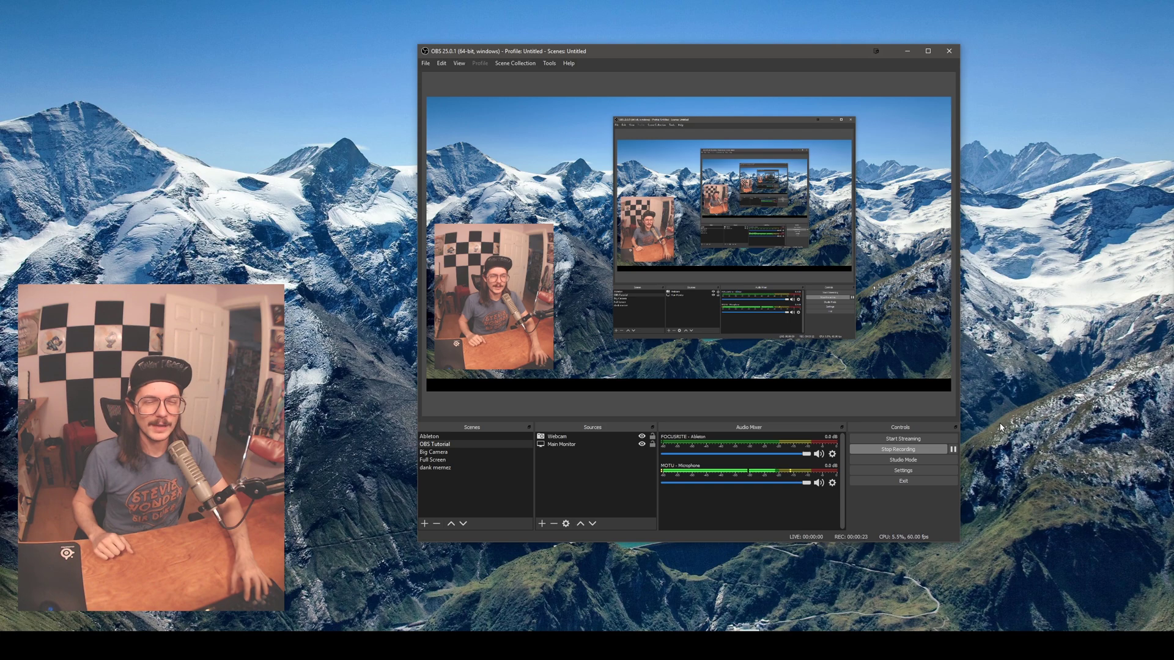
# Step: Open the filters of the MOTU - Microphone source and examine the available filter types and its Sidechain filter settings
pyautogui.click(830, 483)
pyautogui.click(859, 574)
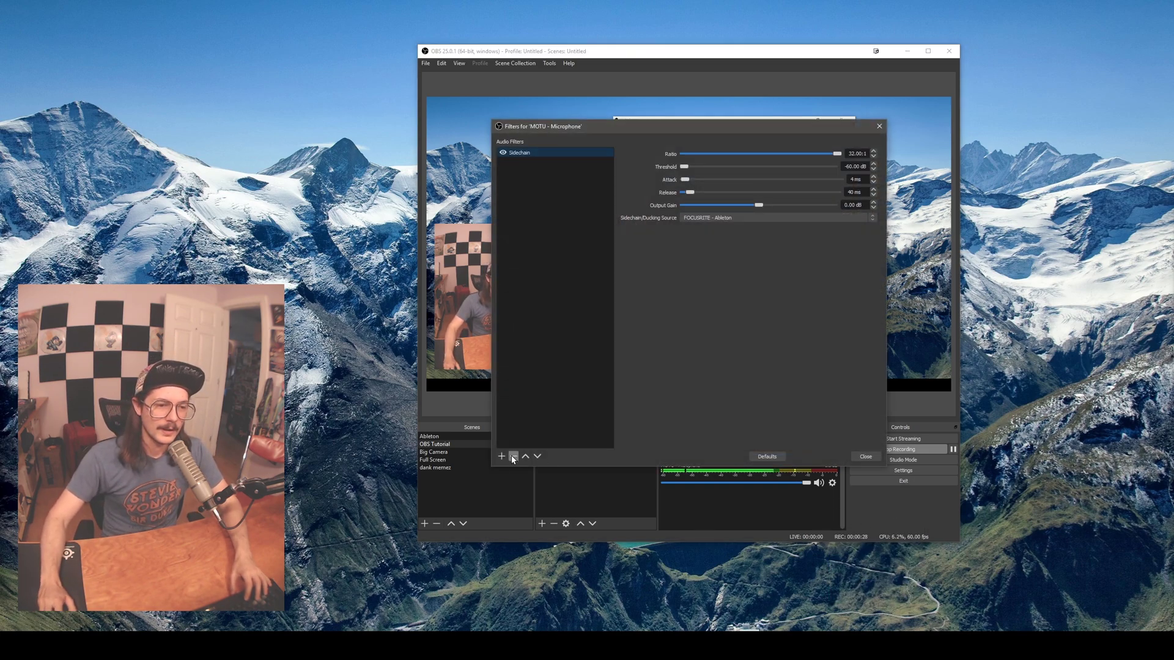
pyautogui.click(501, 456)
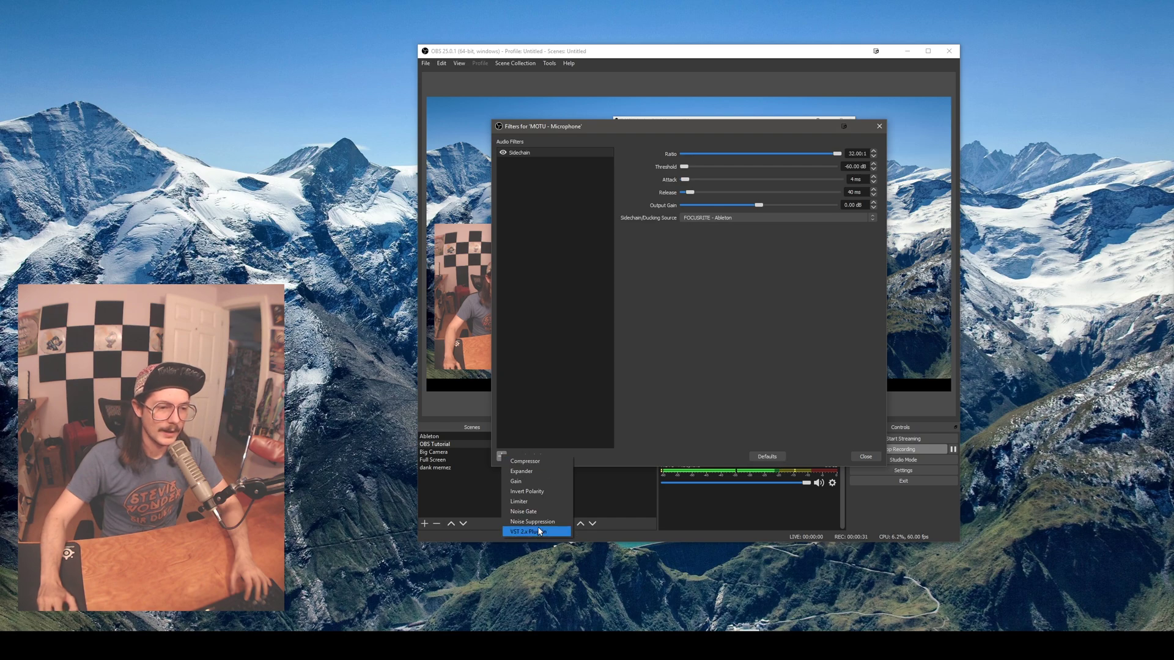
pyautogui.click(541, 291)
pyautogui.moveTo(587, 126); pyautogui.dragTo(672, 51)
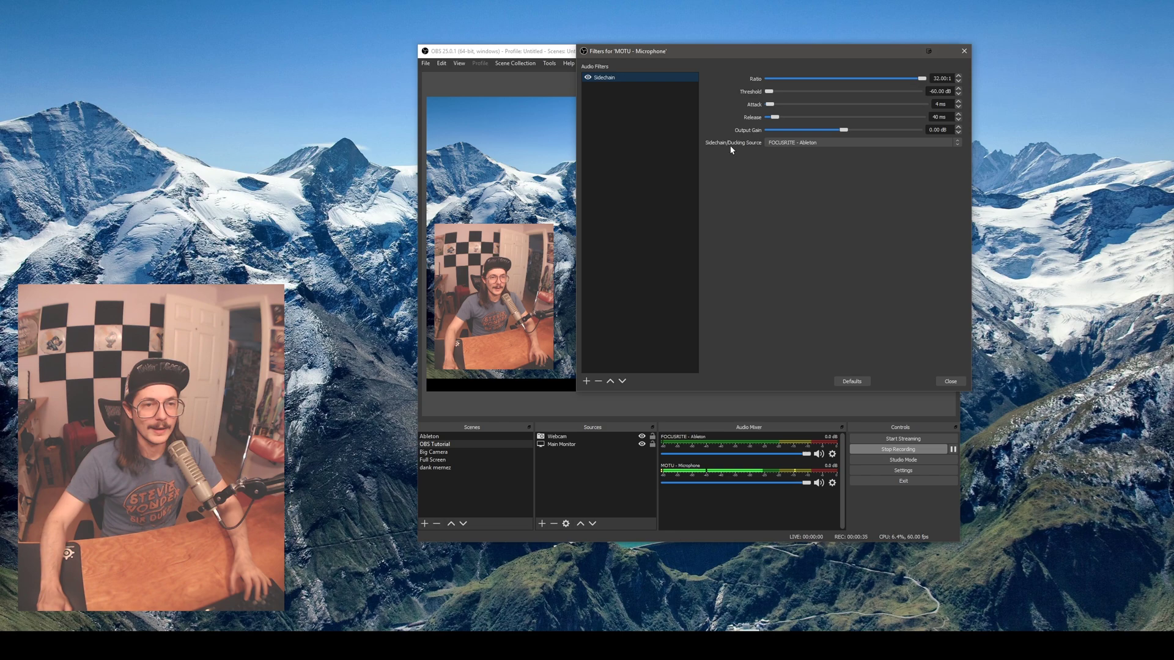
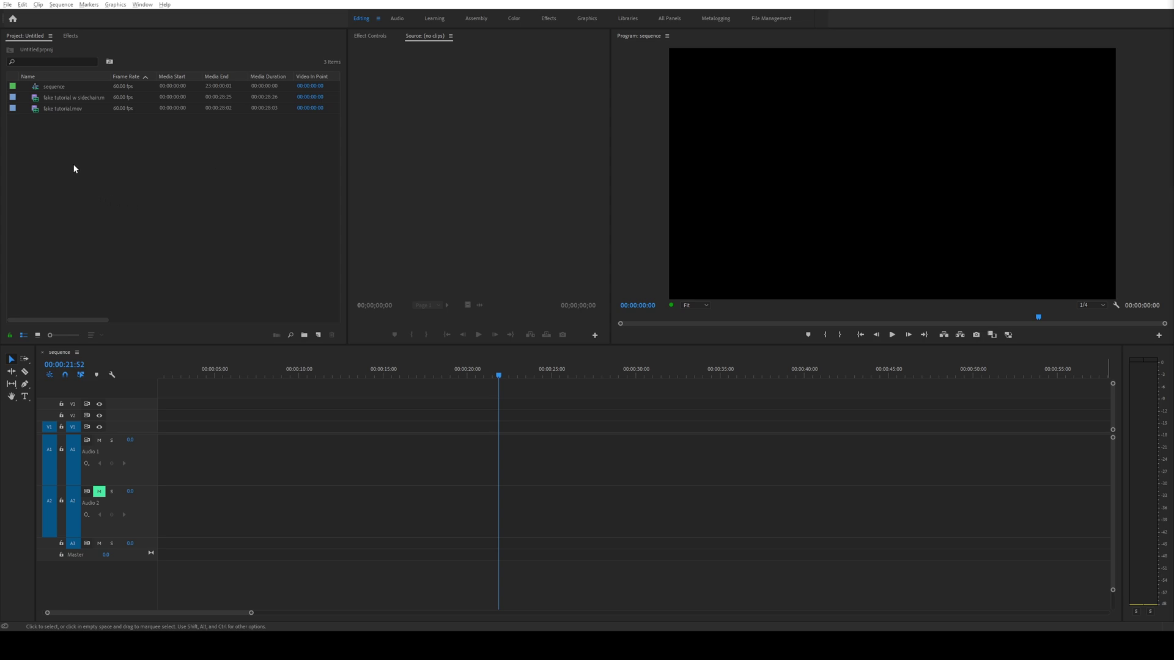
# Step: Switch to Premiere Pro and place fake tutorial.mov at the start of the sequence on track V1 with its two audio tracks
pyautogui.click(72, 109)
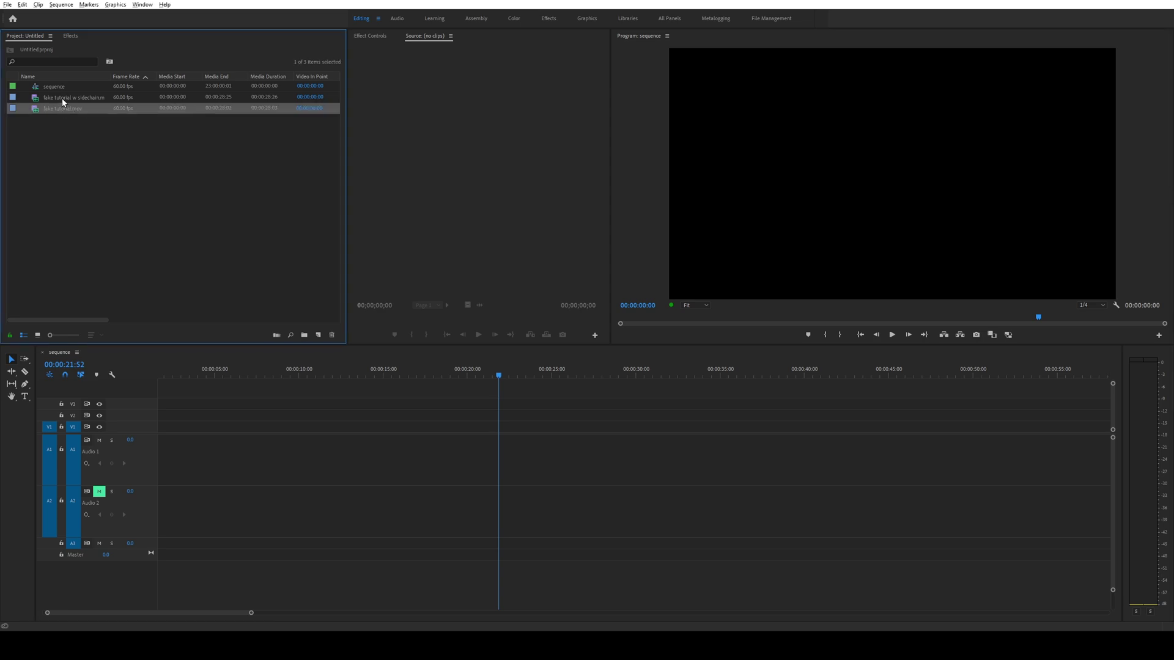
pyautogui.click(61, 98)
pyautogui.click(70, 131)
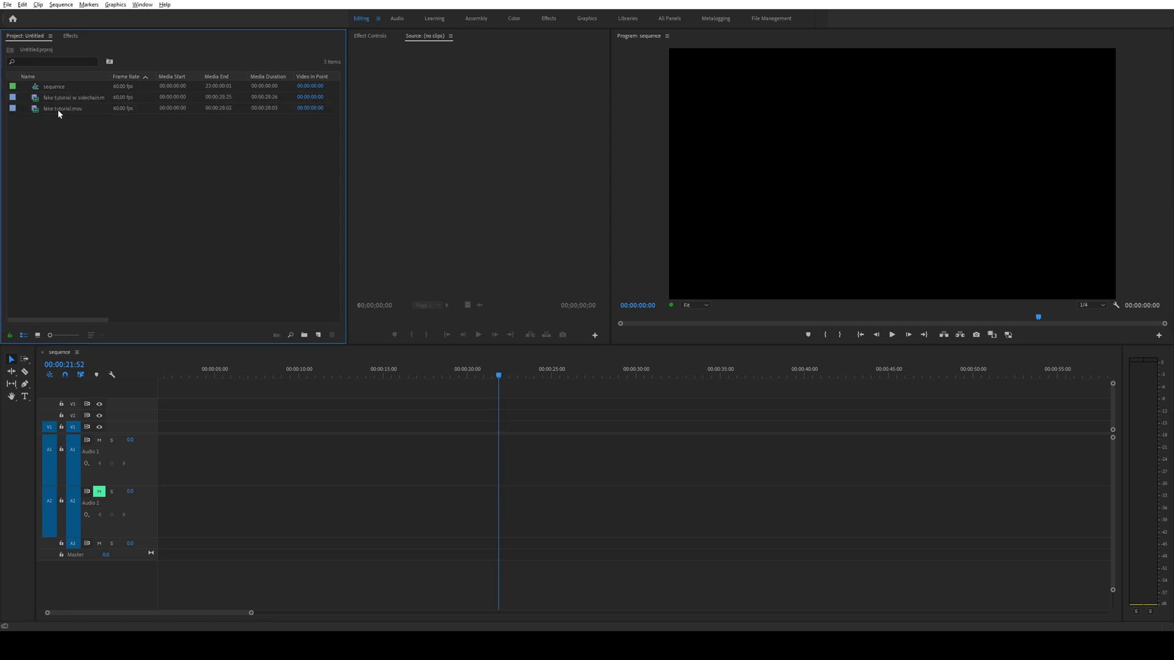
pyautogui.click(64, 99)
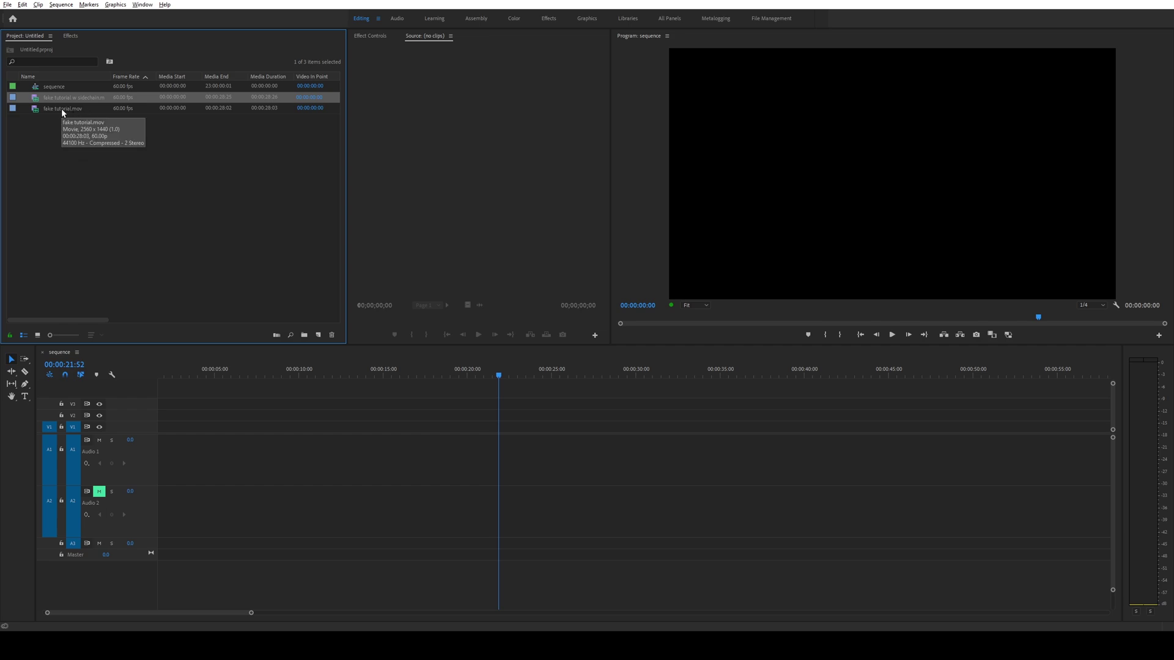
pyautogui.moveTo(61, 109); pyautogui.dragTo(177, 431)
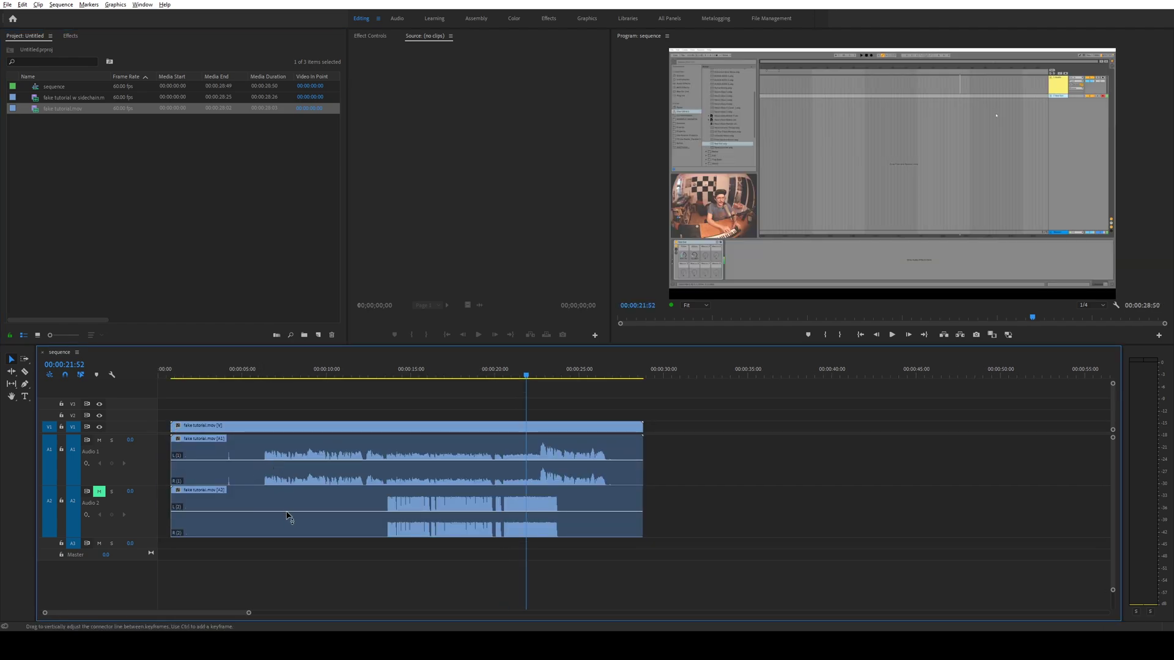
# Step: Play back the section of the sequence where both audio tracks have sound, with Audio 2 unmuted
pyautogui.click(331, 513)
pyautogui.press('space')
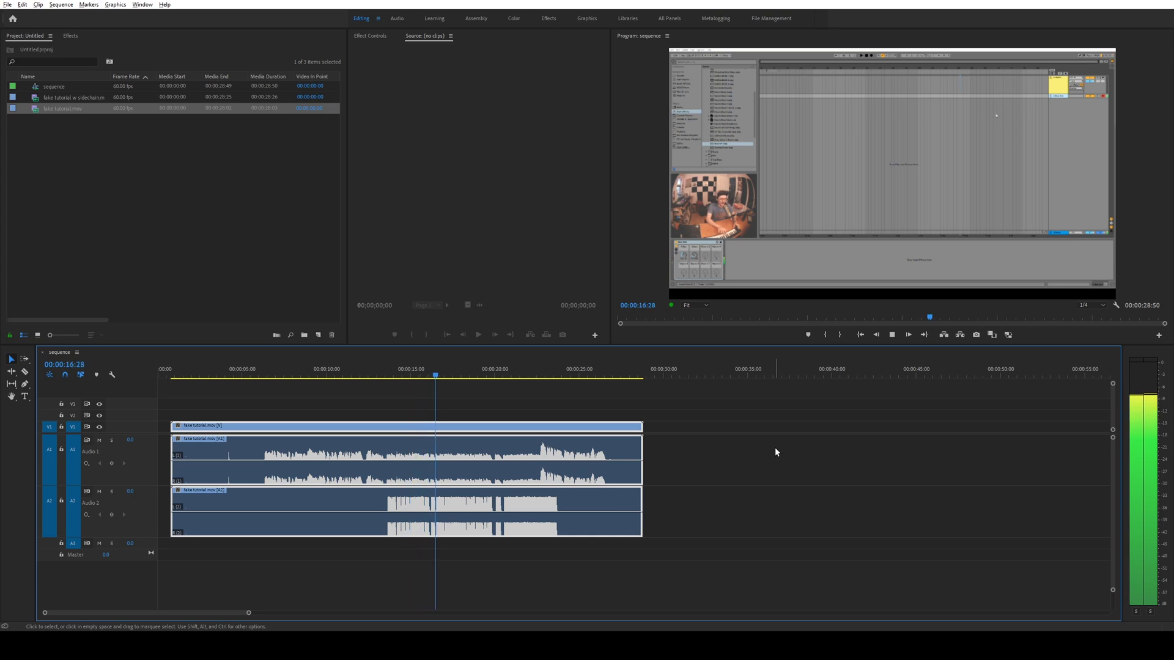
pyautogui.press('space')
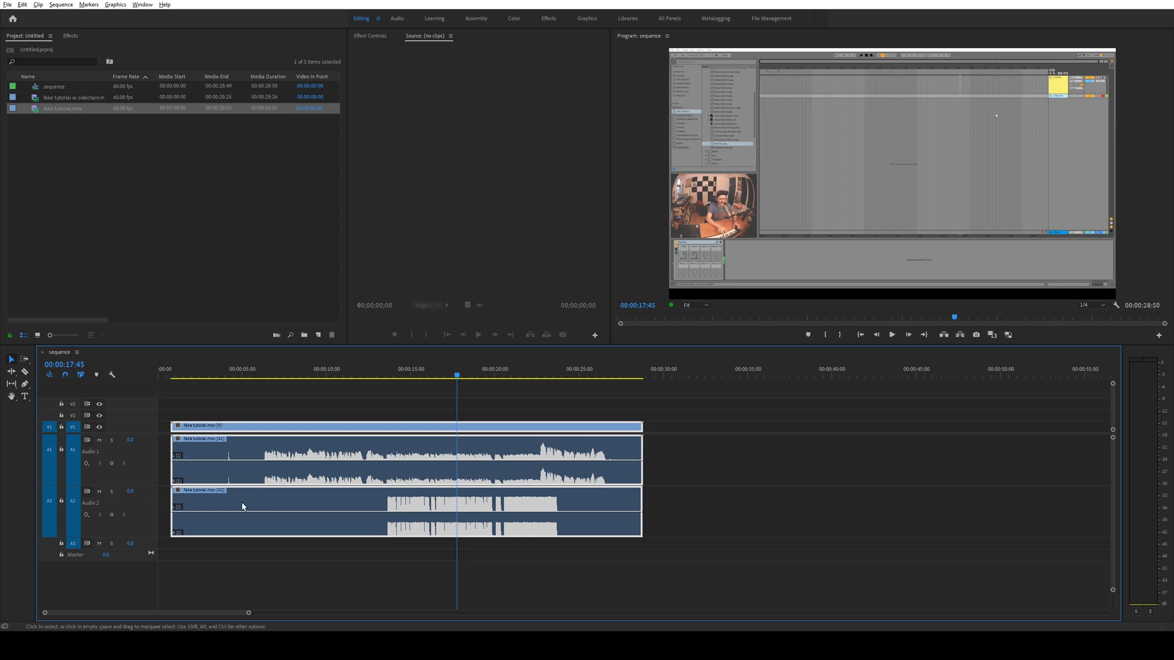
# Step: Mute the Audio 2 track and play back the sequence from about 13 seconds
pyautogui.click(100, 493)
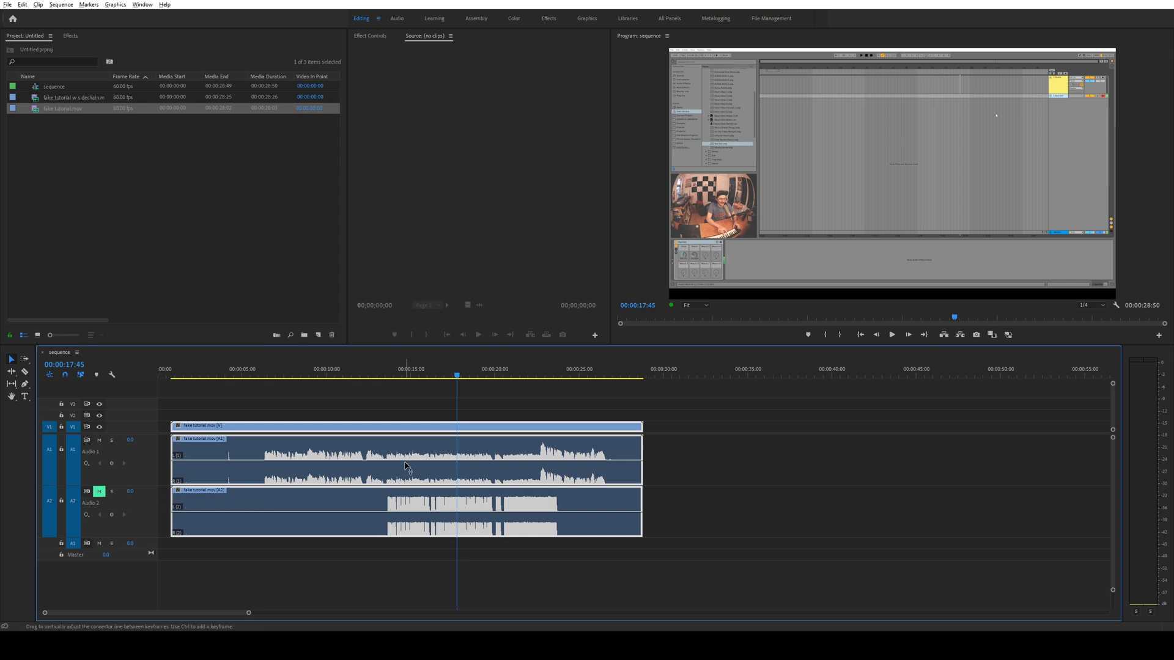
pyautogui.click(377, 376)
pyautogui.press('space')
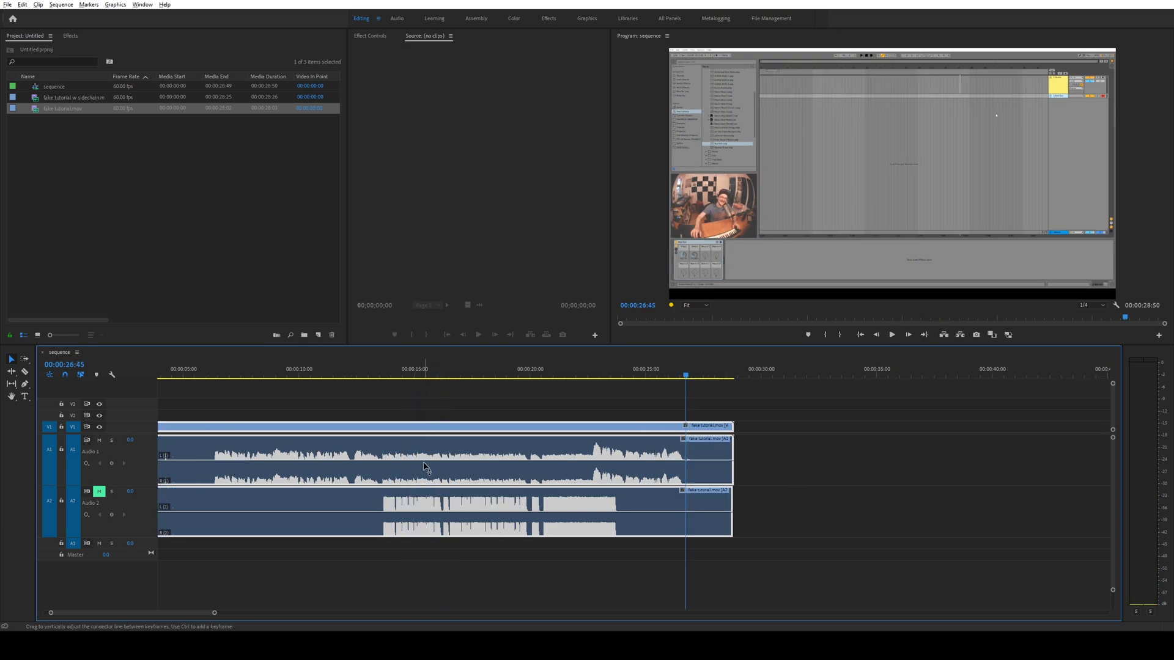
# Step: Unlink the fake tutorial.mov clip's video and audio, and cut its Audio 1 clip just before the Audio 2 sound begins
pyautogui.scroll(1, 426, 467)
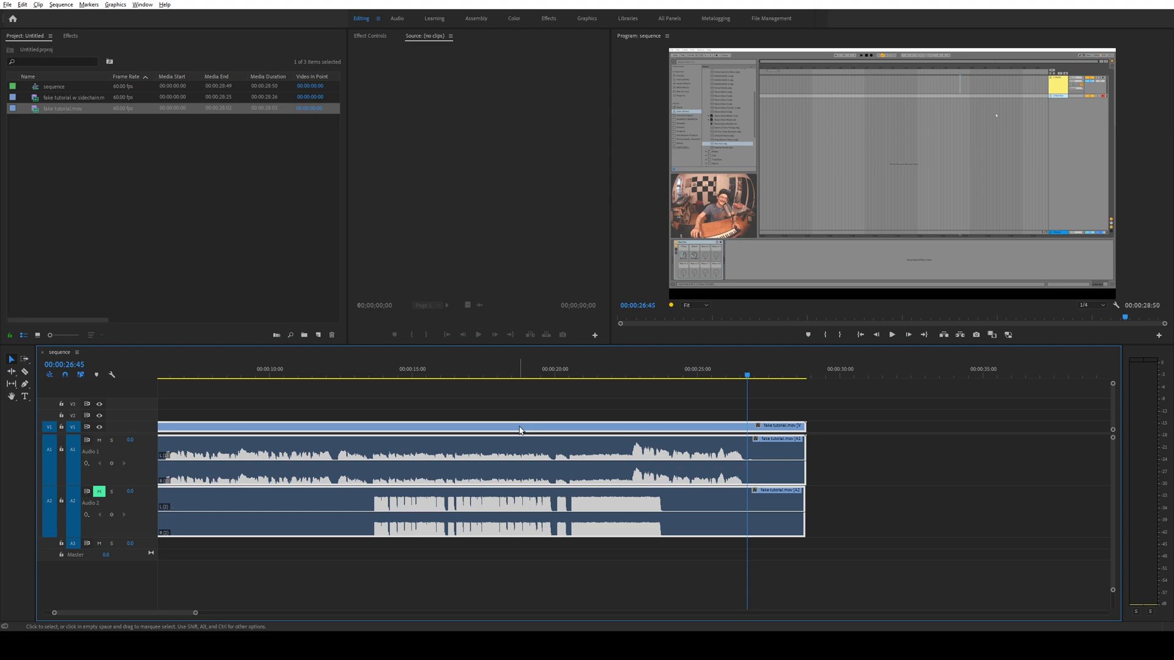
pyautogui.rightClick(560, 430)
pyautogui.click(601, 333)
pyautogui.press('c')
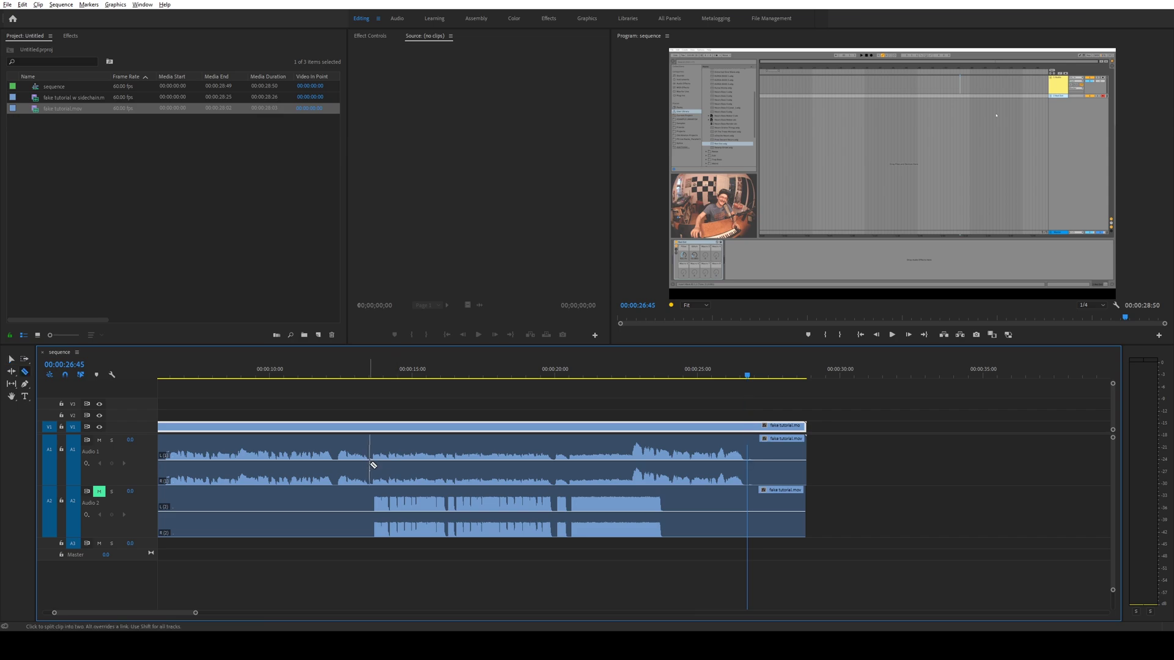
pyautogui.click(371, 465)
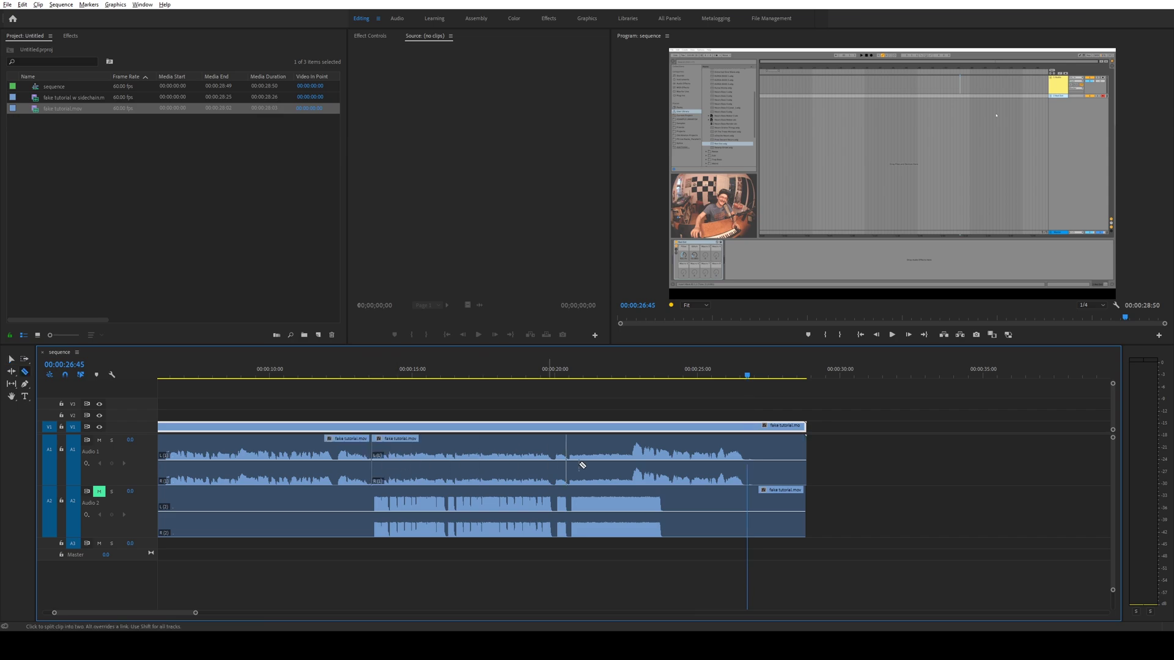
# Step: Cut the Audio 1 clip again at about 22.7 seconds and delete the section between the two cuts, leaving a gap
pyautogui.click(633, 466)
pyautogui.press('v')
pyautogui.click(602, 453)
pyautogui.press('Delete')
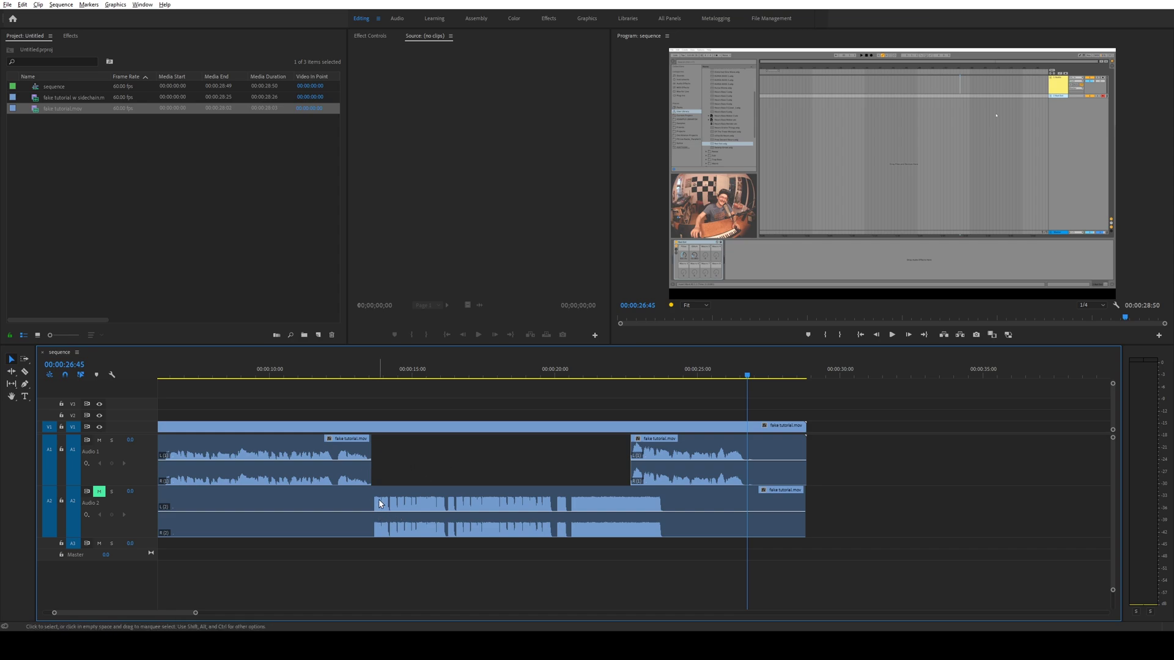
# Step: Unmute the Audio 2 track and play back the sequence across the gap in Audio 1
pyautogui.click(99, 493)
pyautogui.press('space')
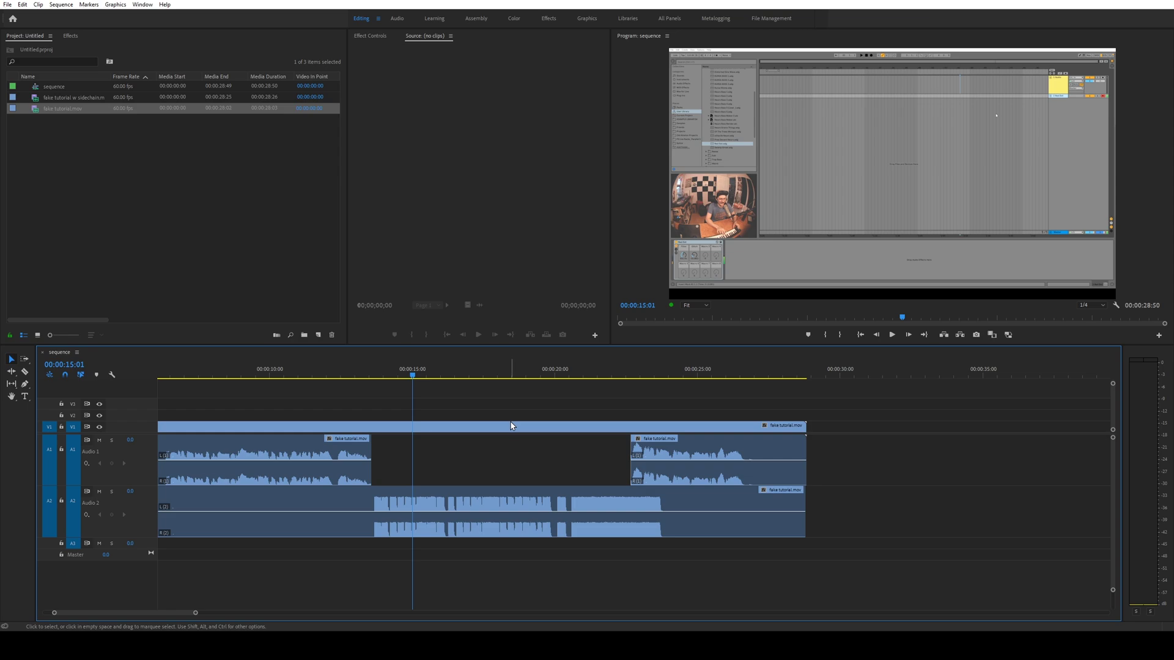
# Step: Remove all video and audio clips of fake tutorial.mov from the sequence
pyautogui.scroll(-4, 512, 426)
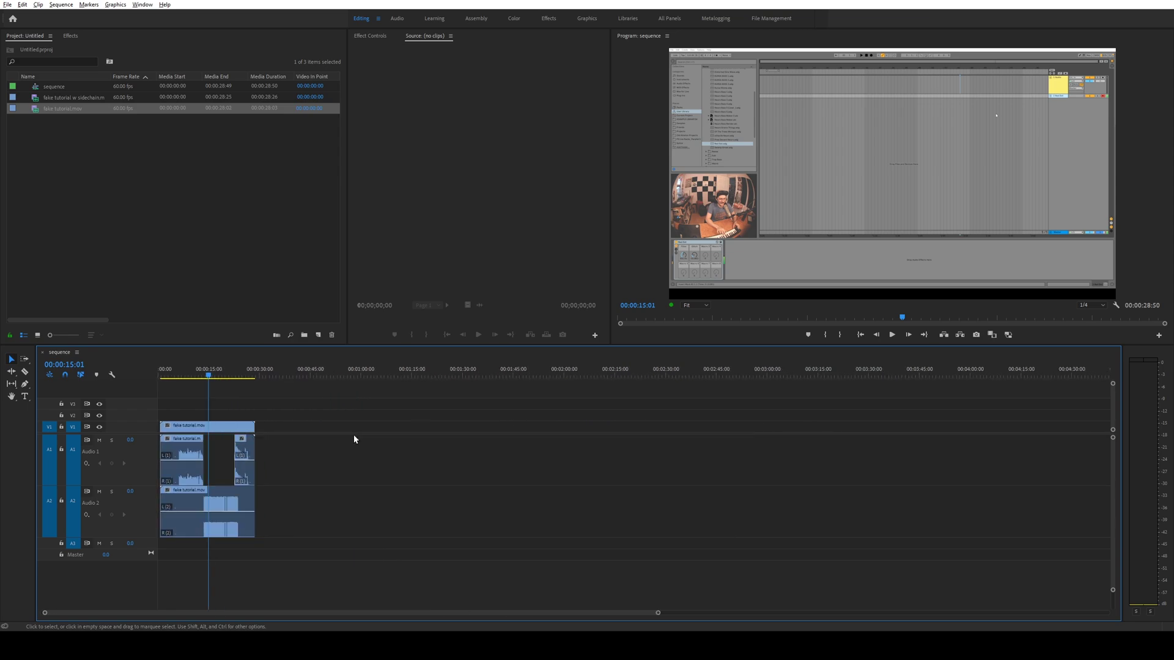
pyautogui.click(204, 429)
pyautogui.moveTo(282, 412); pyautogui.dragTo(189, 532)
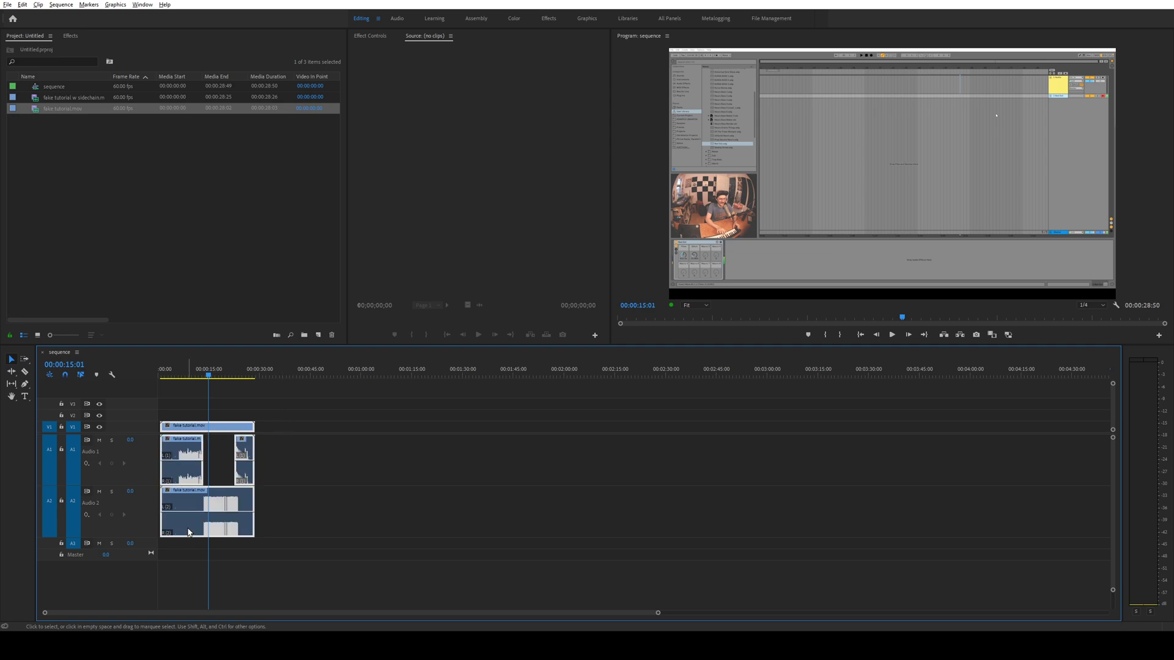
pyautogui.press('Delete')
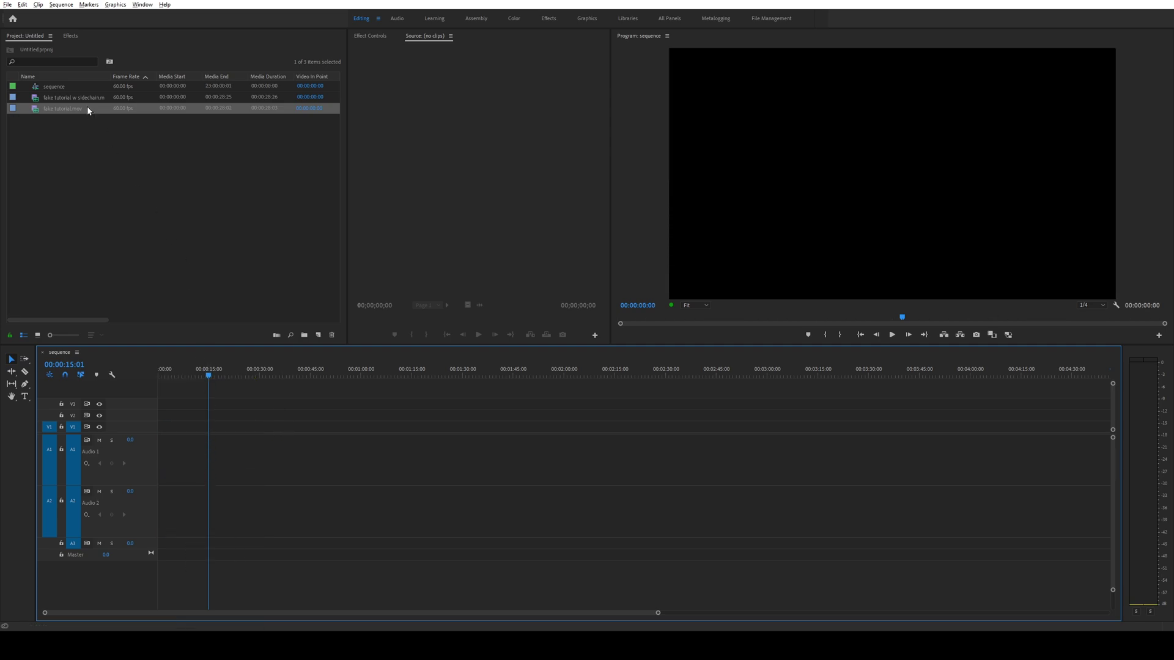
# Step: Place the fake tutorial w sidechain.mov clip near the start of the empty sequence, fit it in view and play it back
pyautogui.moveTo(83, 100); pyautogui.dragTo(171, 440)
pyautogui.press('\\')
pyautogui.press('space')
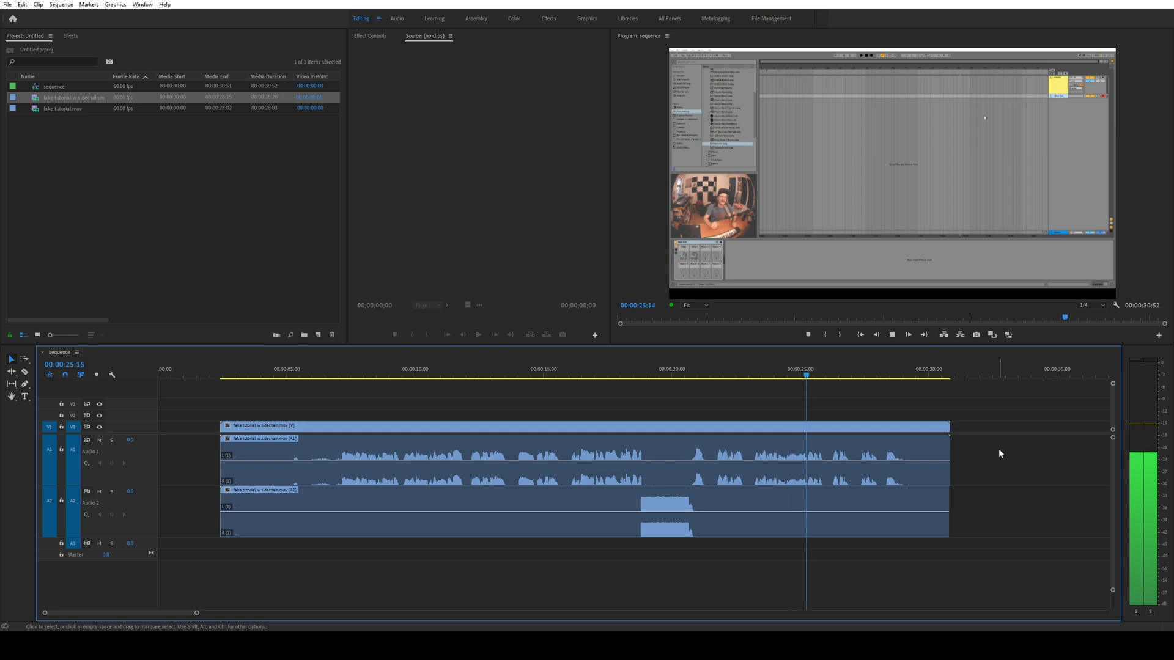
pyautogui.press('space')
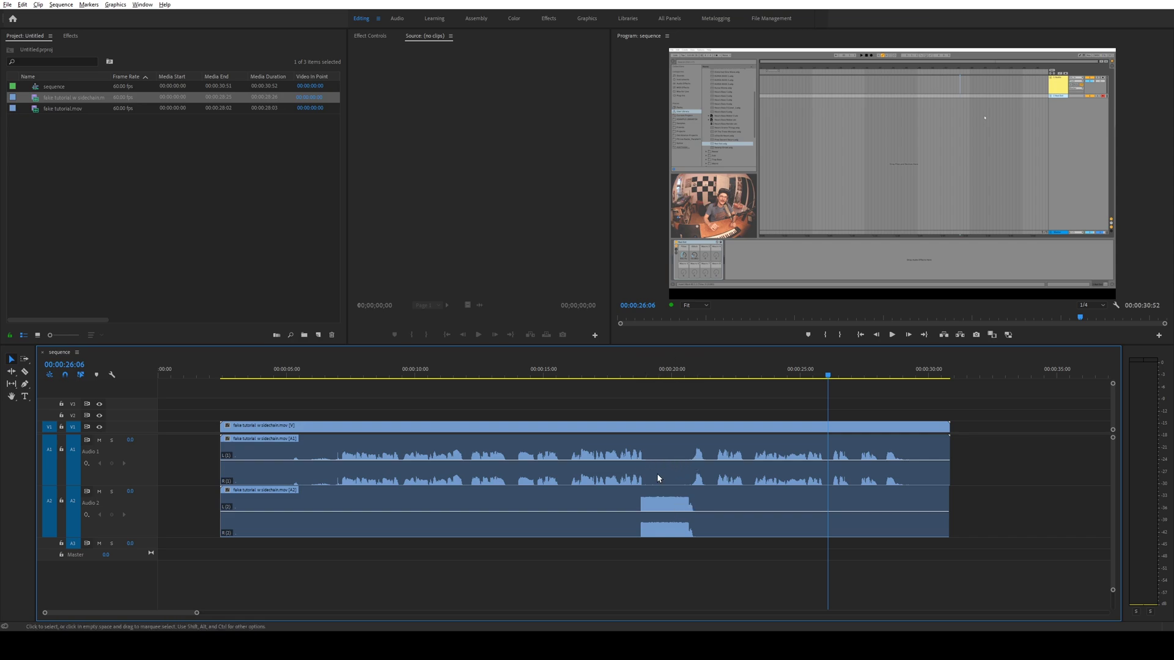
pyautogui.click(685, 479)
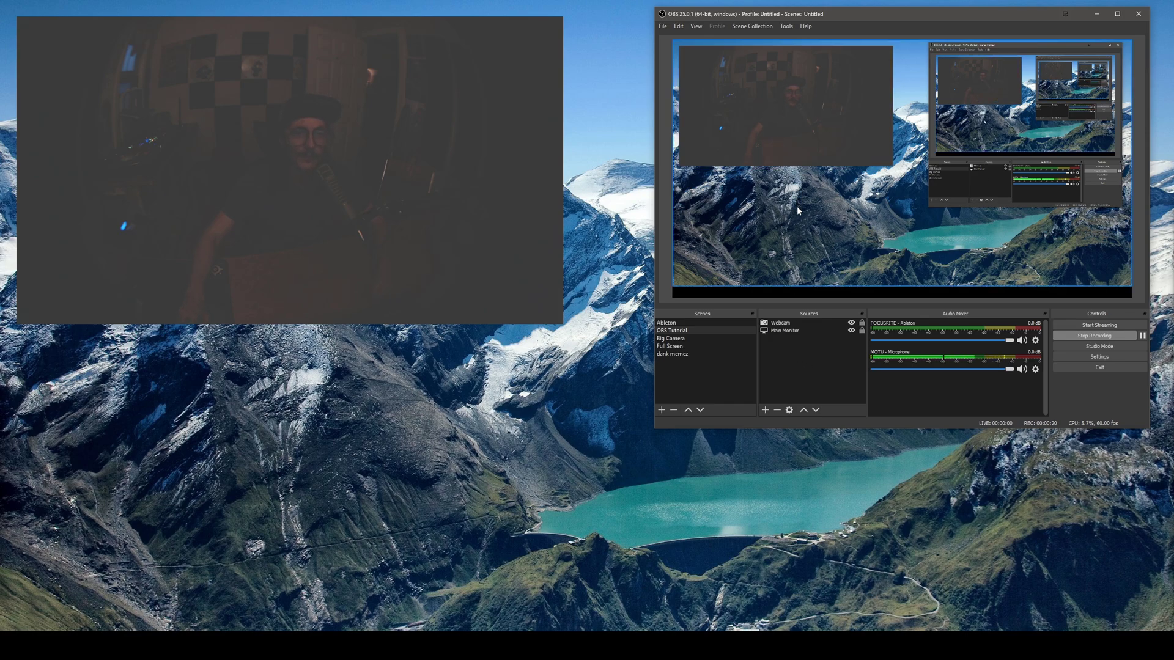
# Step: Switch to OBS and open the Webcam source's video configuration, showing the Logitech webcam's advanced settings
pyautogui.rightClick(790, 324)
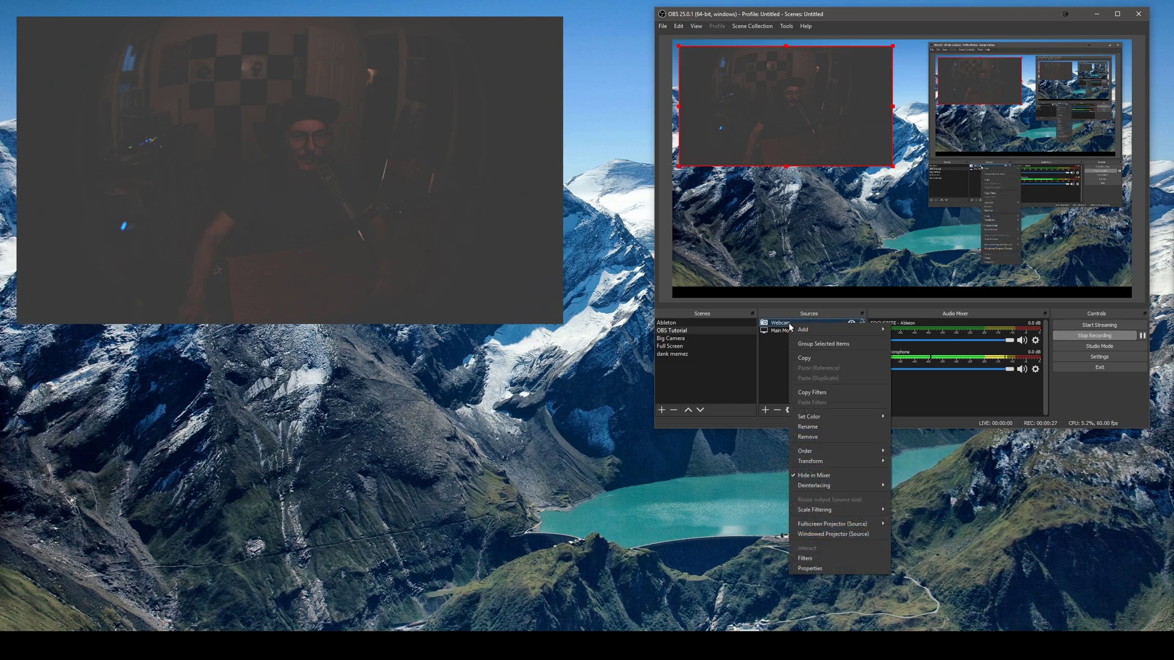
pyautogui.click(825, 568)
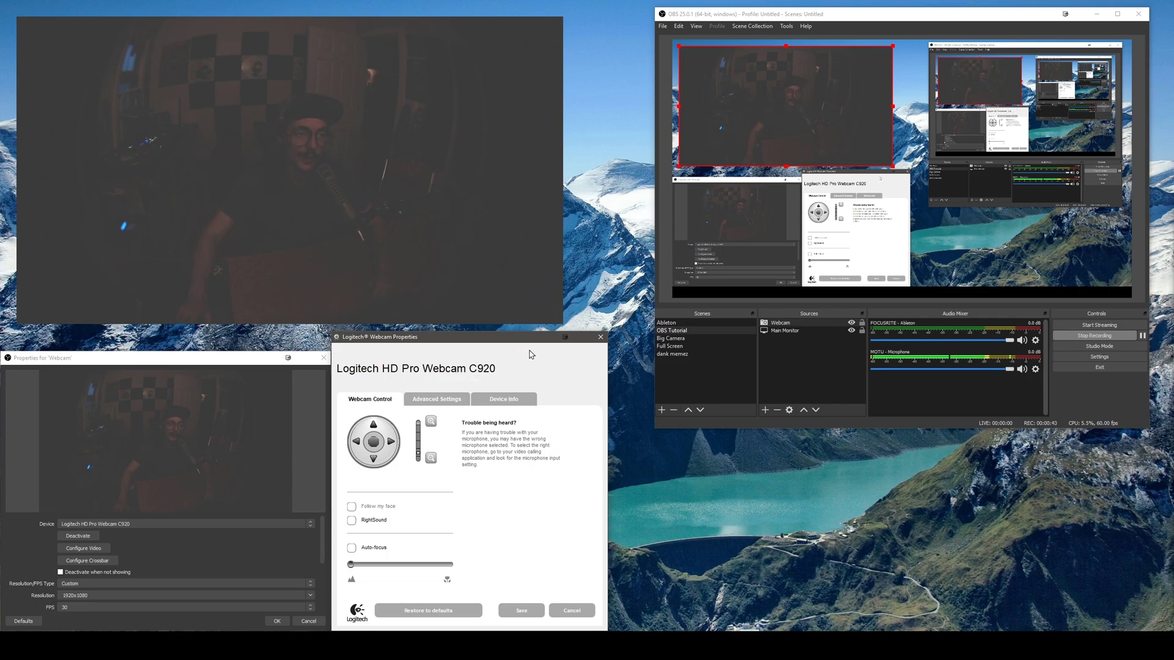
pyautogui.moveTo(523, 343); pyautogui.dragTo(525, 343)
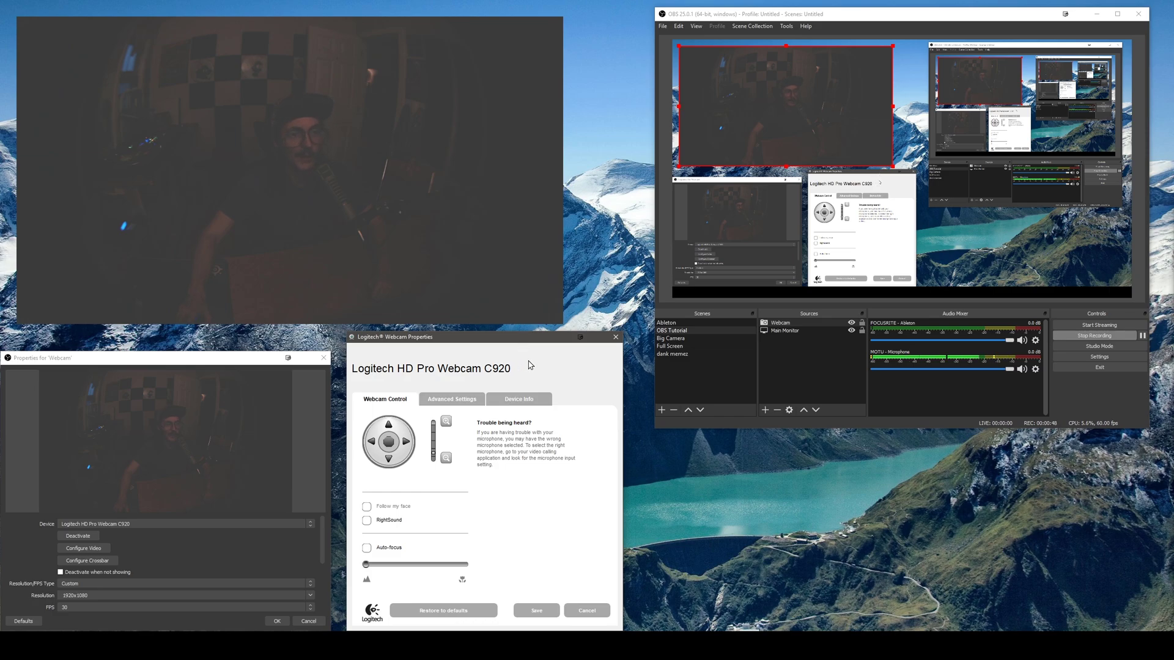
pyautogui.click(466, 401)
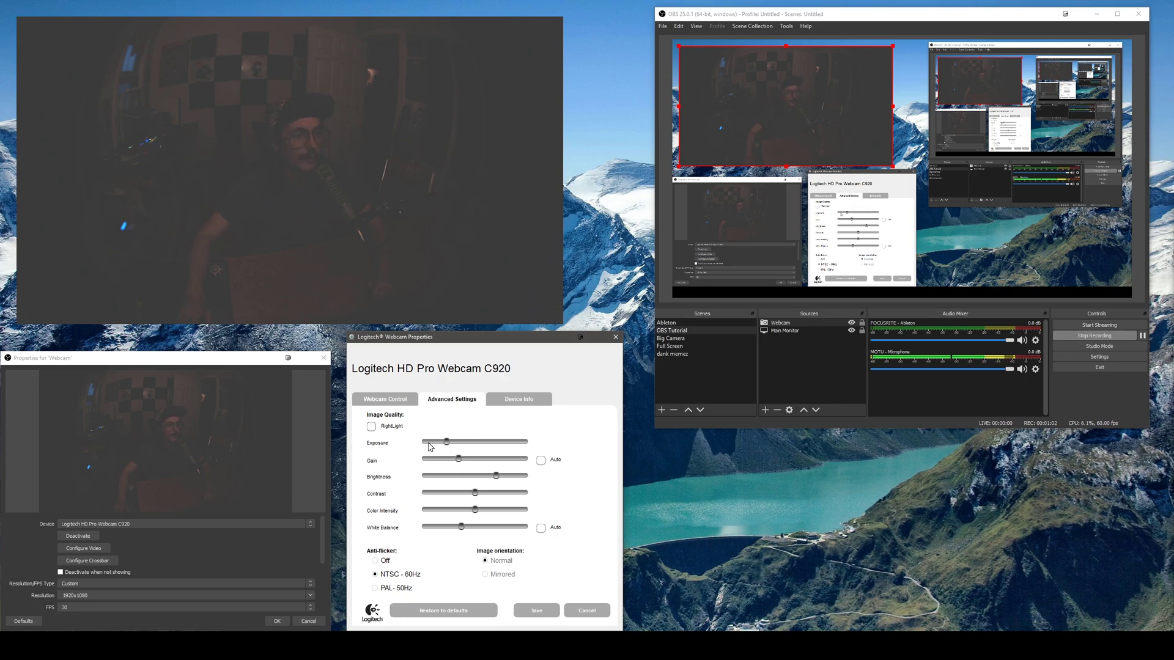
# Step: Raise the webcam's Exposure to its maximum, and lower it again to about a quarter of the slider range
pyautogui.moveTo(449, 444); pyautogui.dragTo(548, 443)
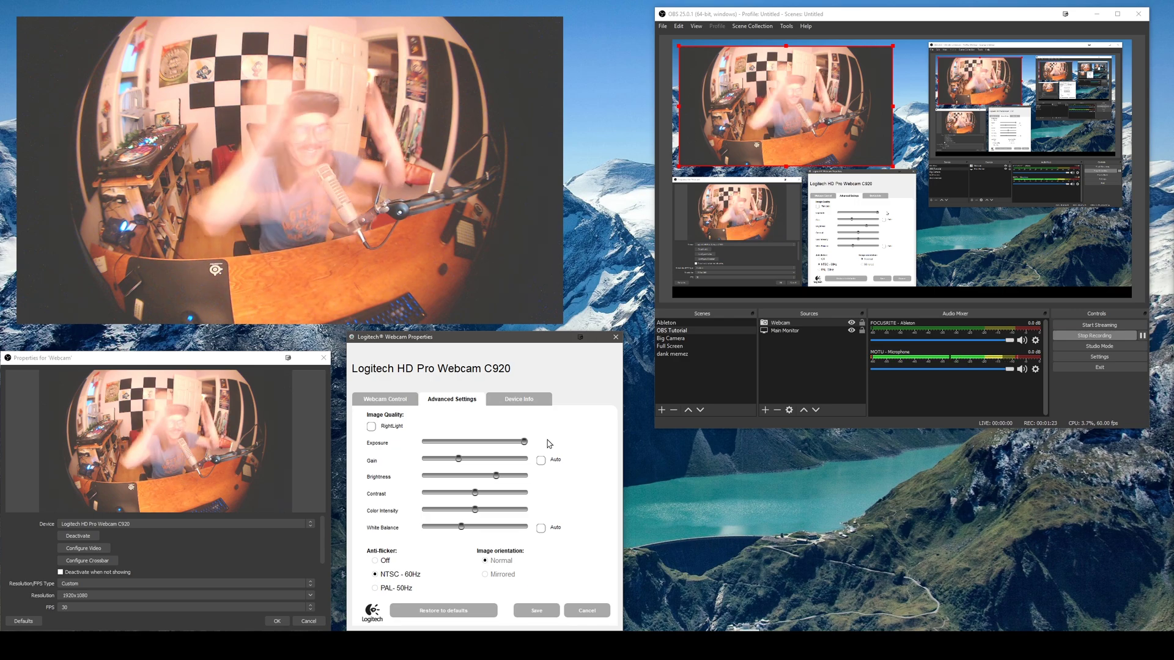
pyautogui.press('Left')
pyautogui.press('Left')
pyautogui.press('Left')
pyautogui.press('Left')
pyautogui.press('Left')
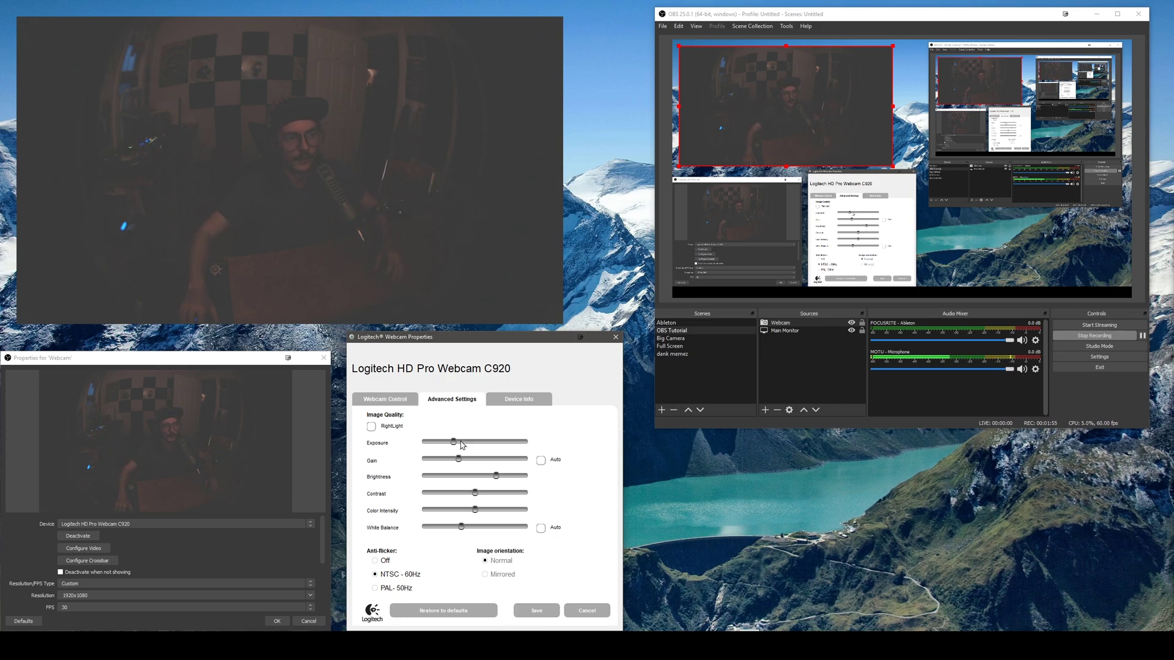
pyautogui.moveTo(453, 441); pyautogui.dragTo(447, 442)
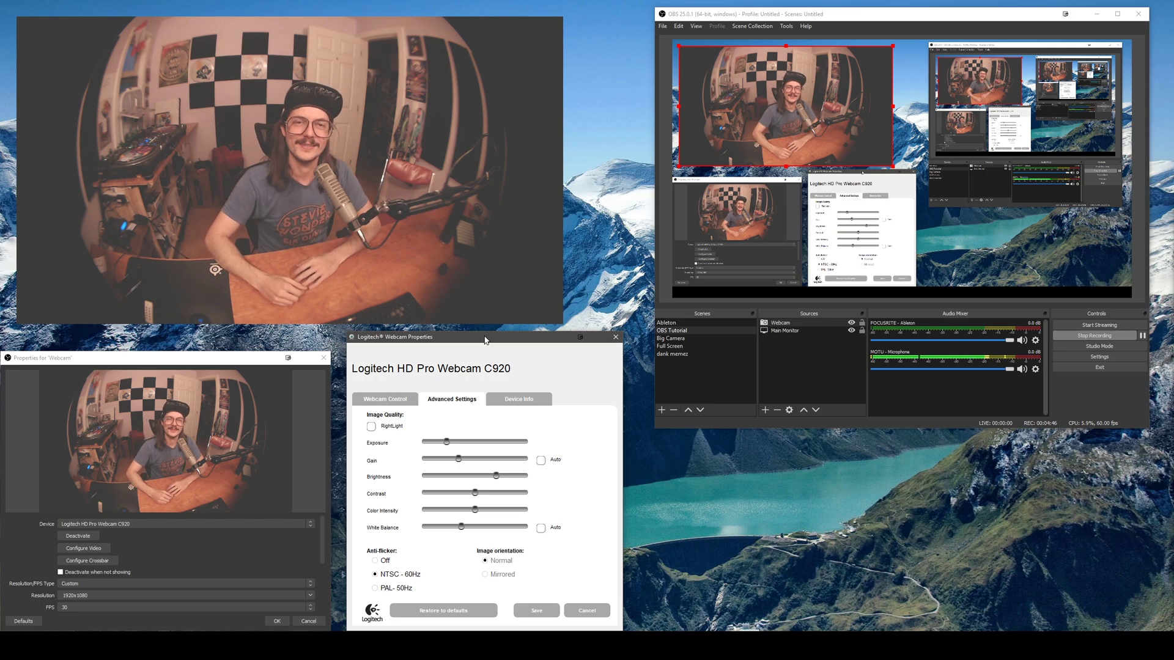
pyautogui.click(440, 442)
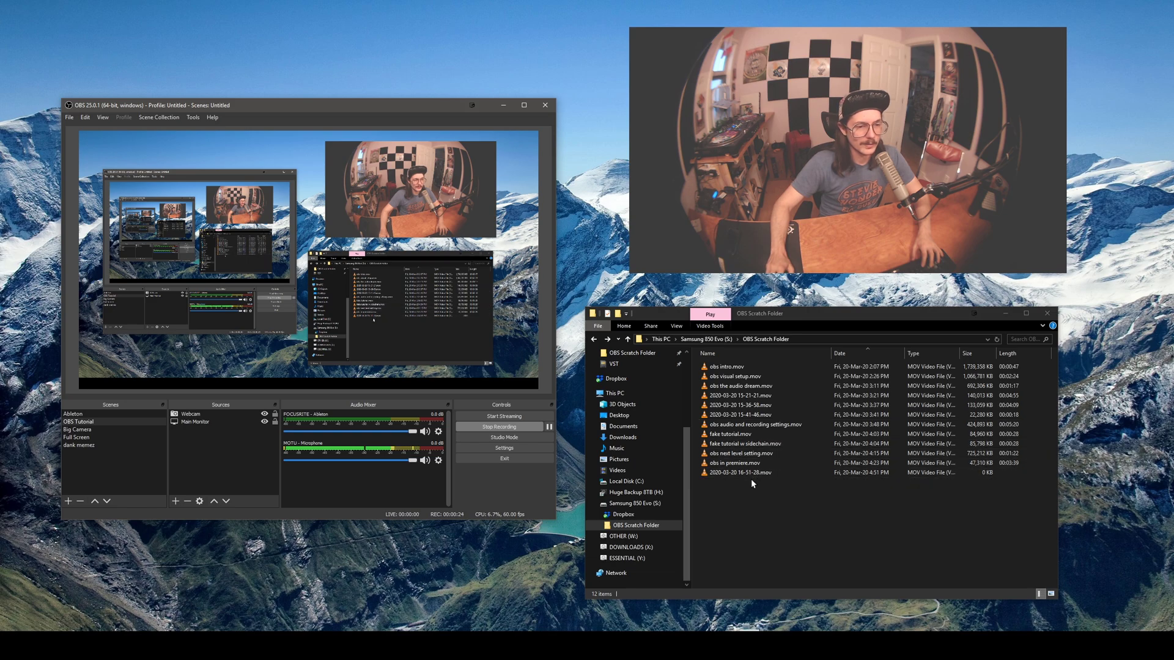
# Step: Review the recordings in OBS Scratch Folder, selecting obs intro.mov and obs visual setup.mov in turn
pyautogui.click(751, 370)
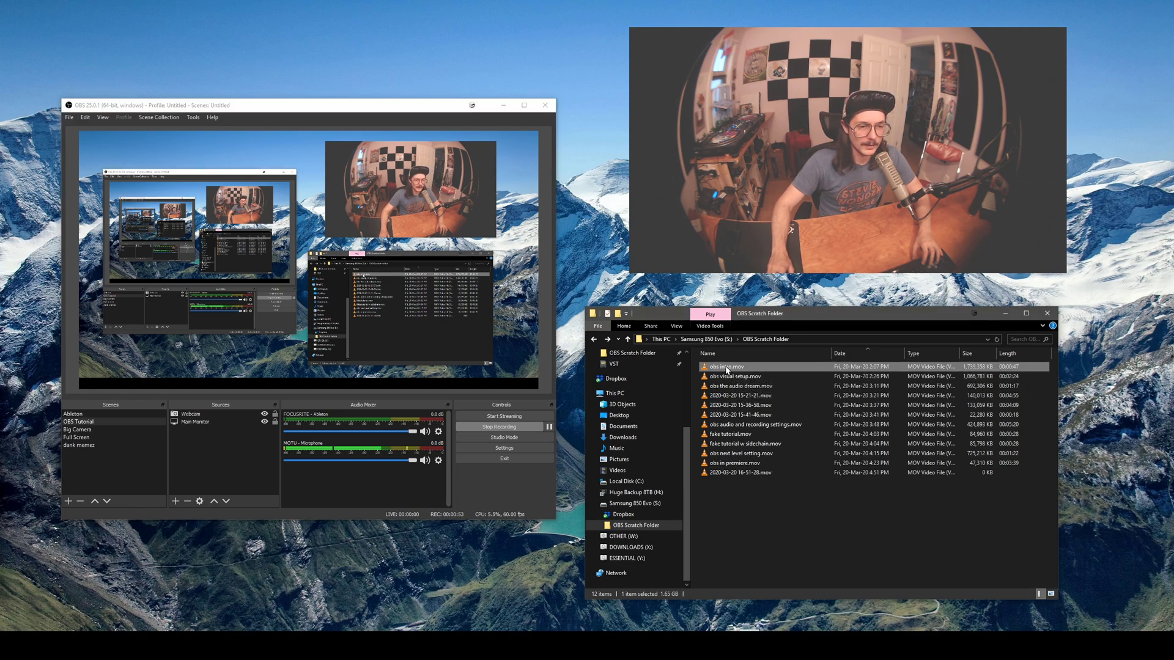
pyautogui.click(740, 377)
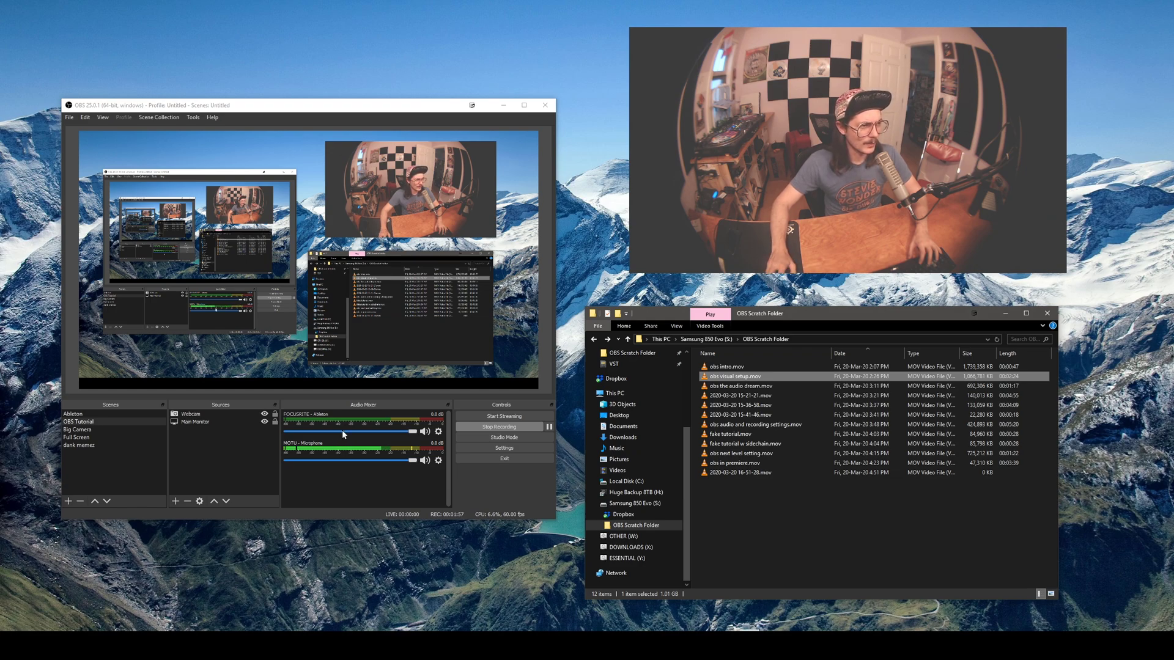
# Step: Shift the OBS window slightly up and to the left, and switch the active scene to Big Camera
pyautogui.moveTo(305, 109); pyautogui.dragTo(287, 104)
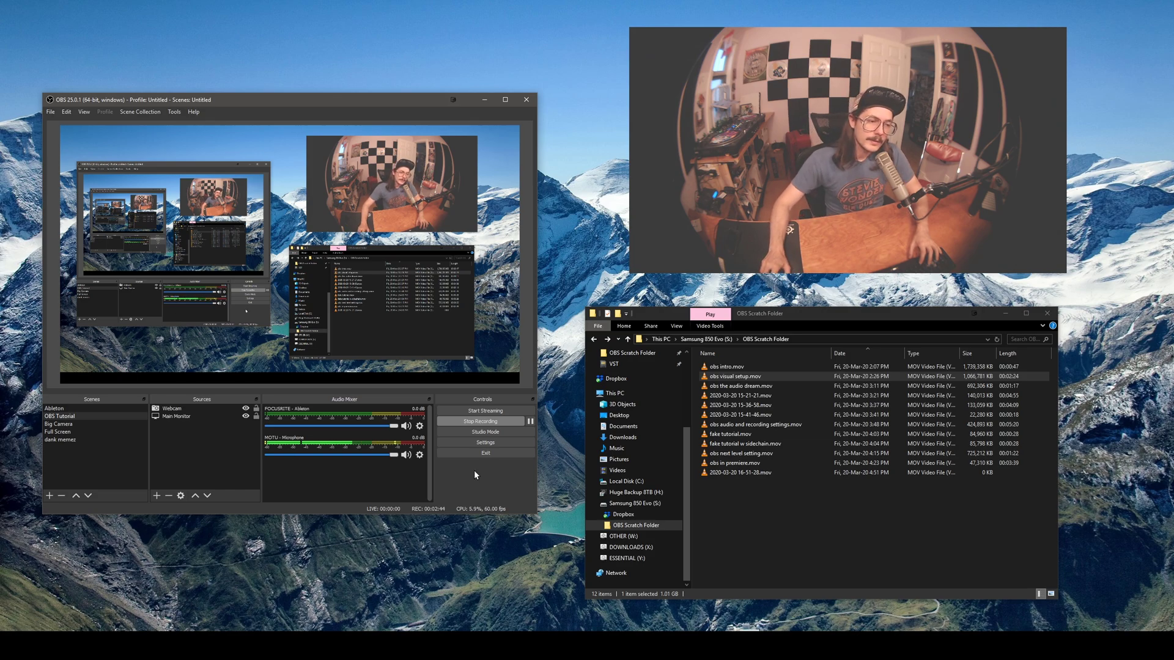
pyautogui.click(67, 424)
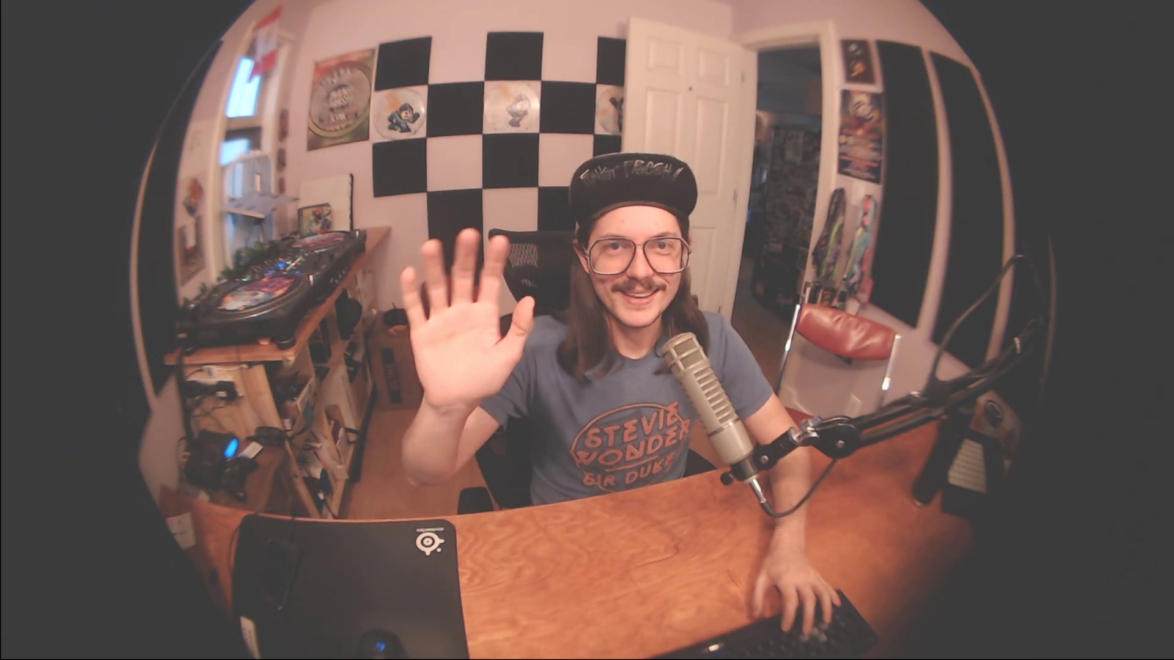